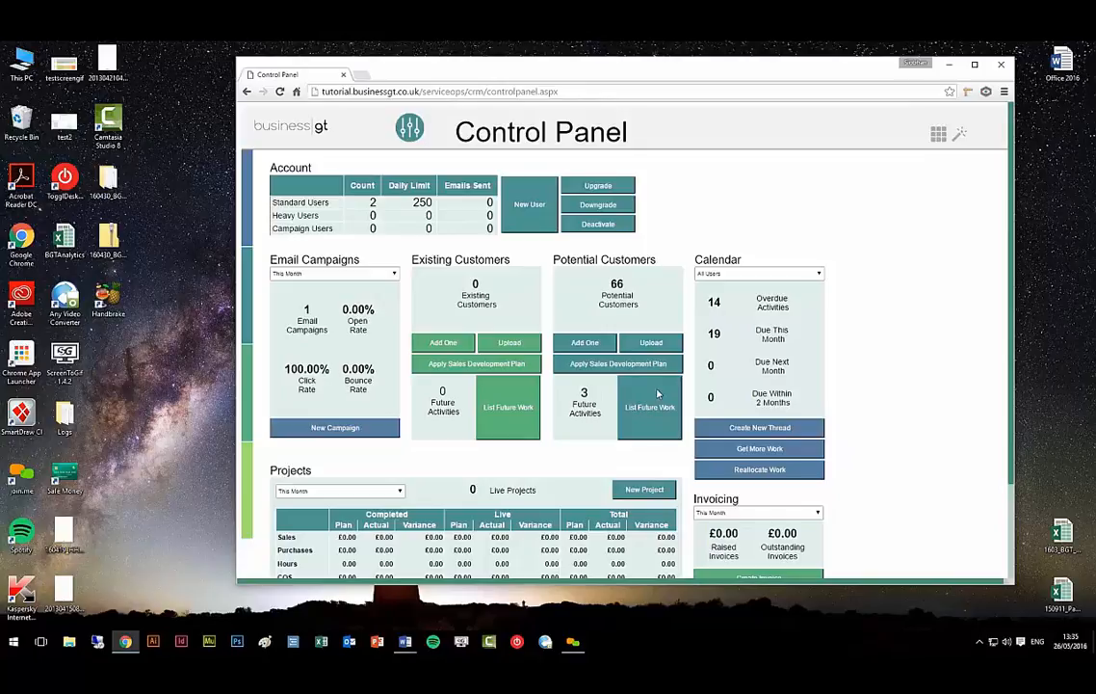
View the list of future work for potential customers, then close it
click(658, 393)
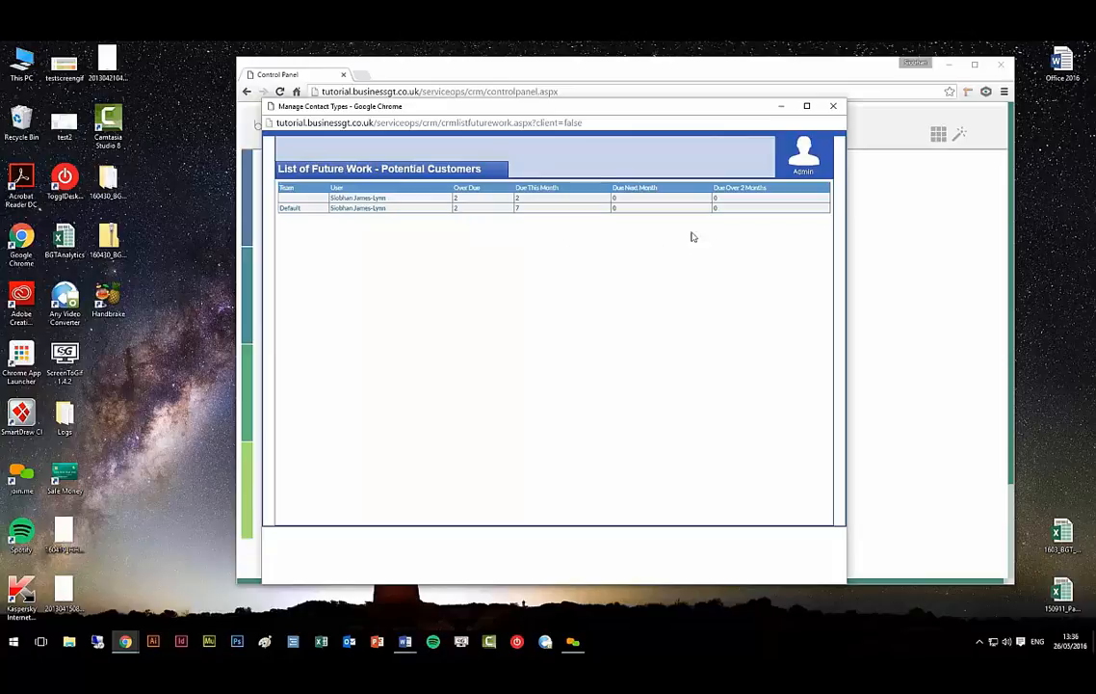
click(834, 108)
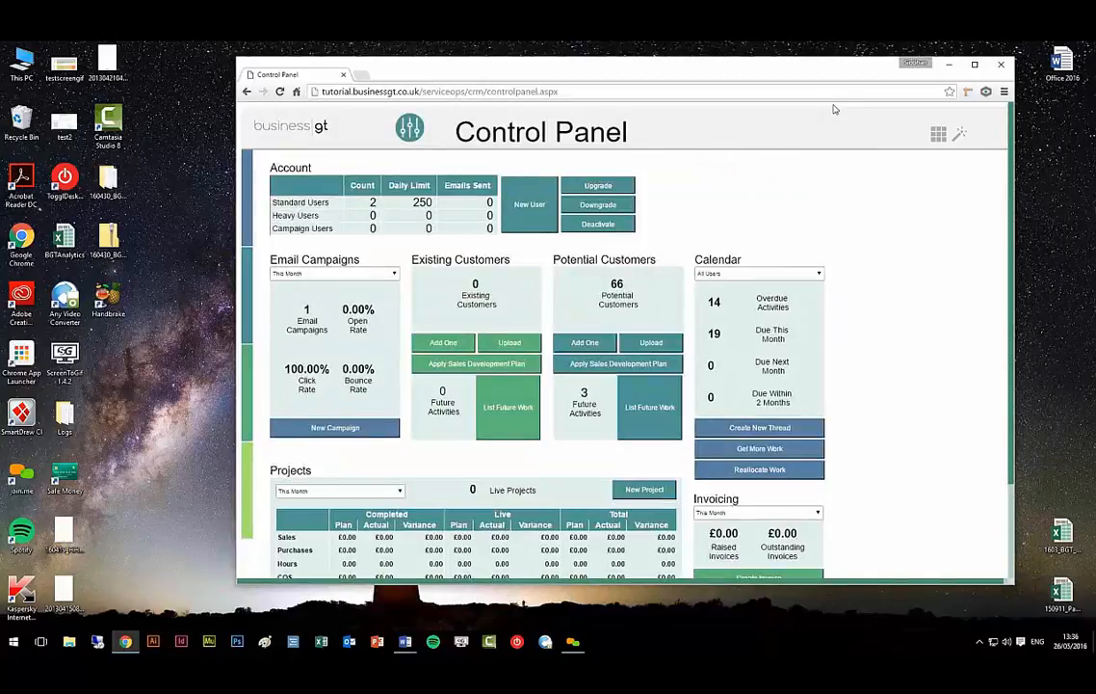
Open the Sales Funnel, list the high-priority Call items, and view the history of the JD Software entry
click(939, 136)
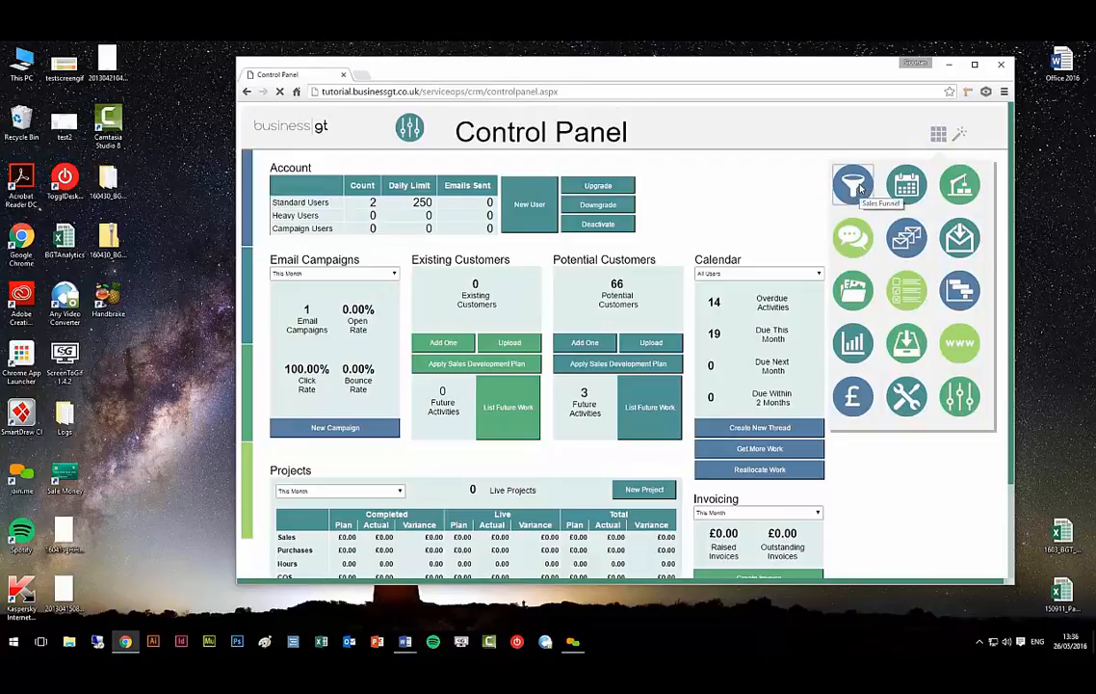
click(860, 189)
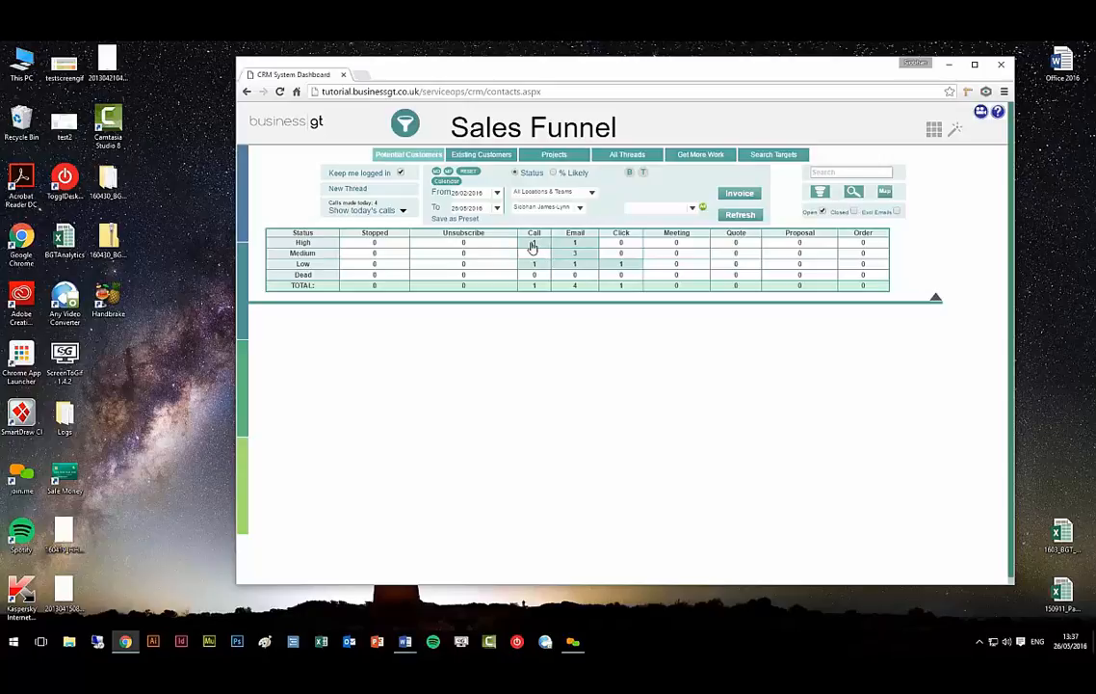
click(536, 245)
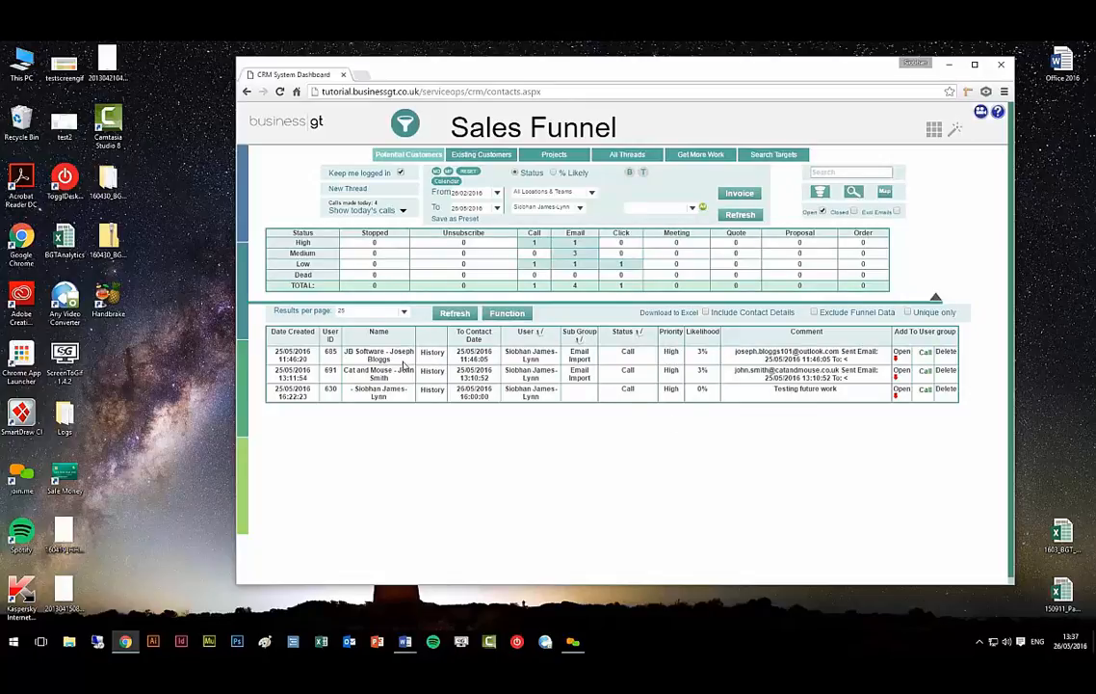
click(433, 353)
Open the Calendar and examine the May 2016 activities, including the Software Dance entry on Wednesday the 25th
click(933, 132)
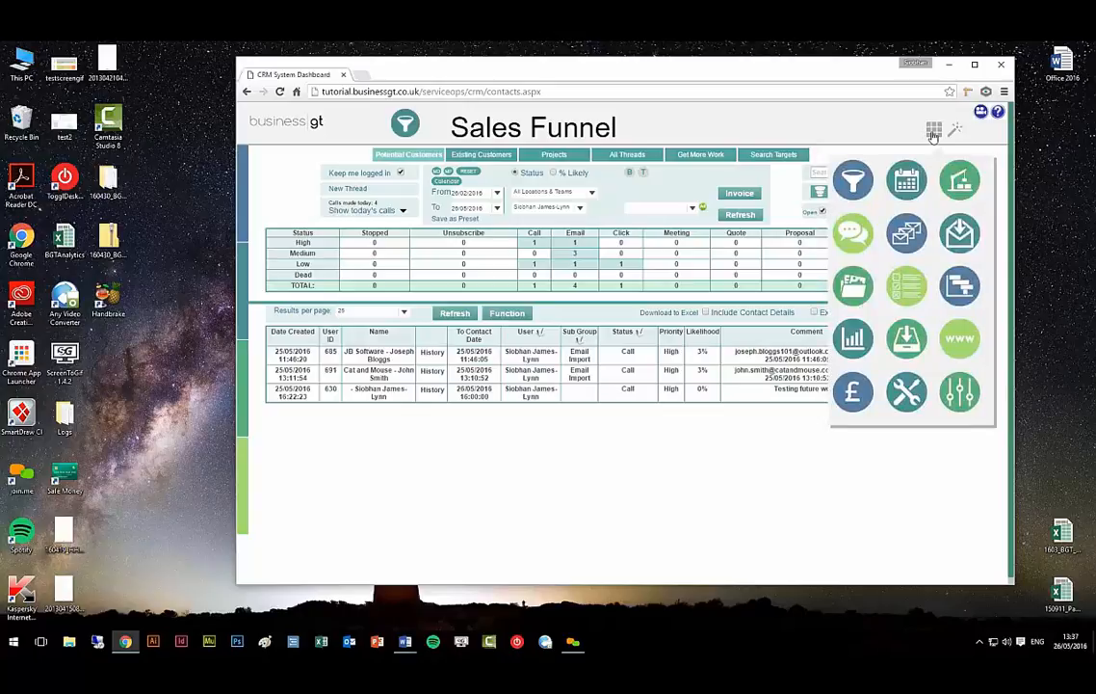
click(907, 181)
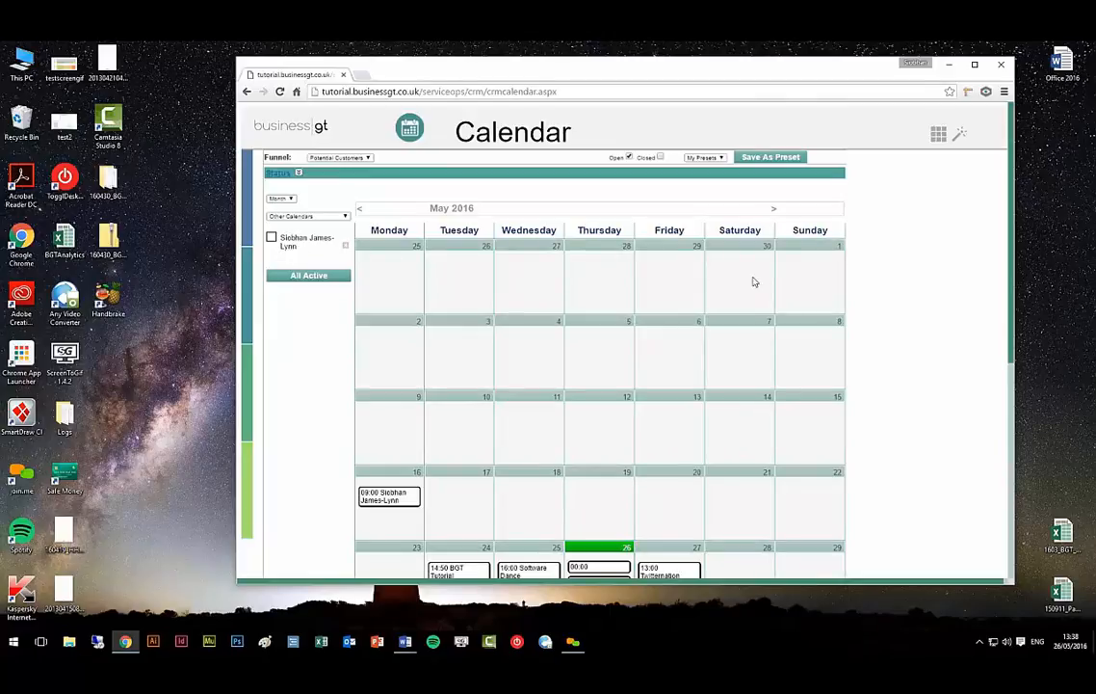
scroll(1012, 278, down, 1)
scroll(1013, 289, down, 2)
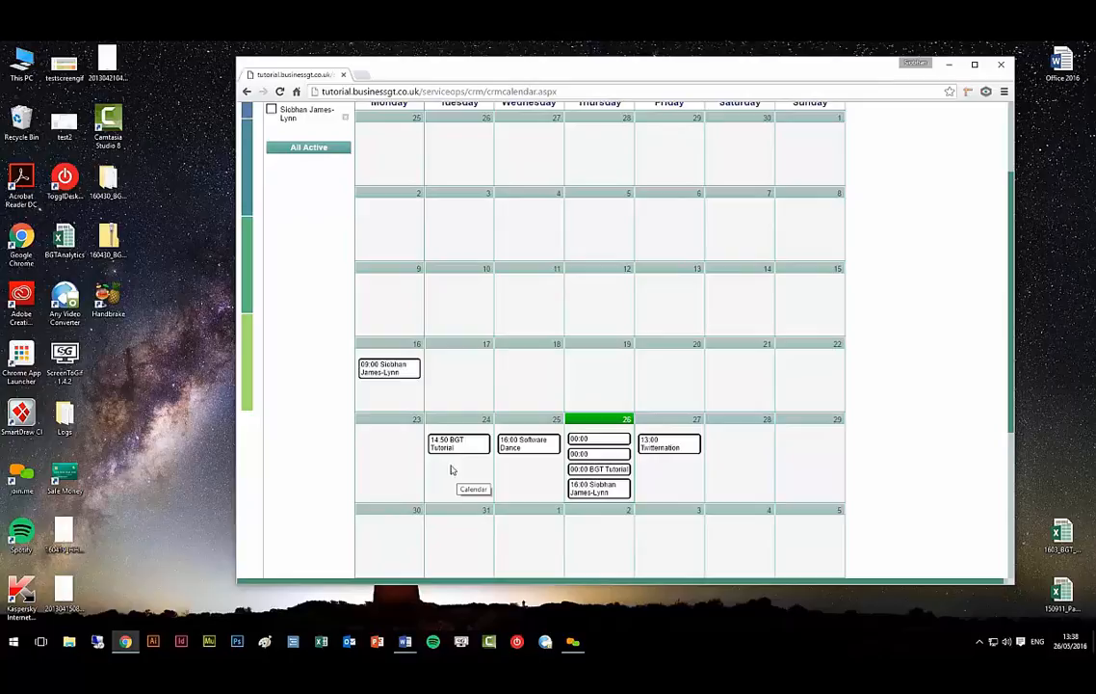
click(525, 444)
scroll(1001, 335, up, 2)
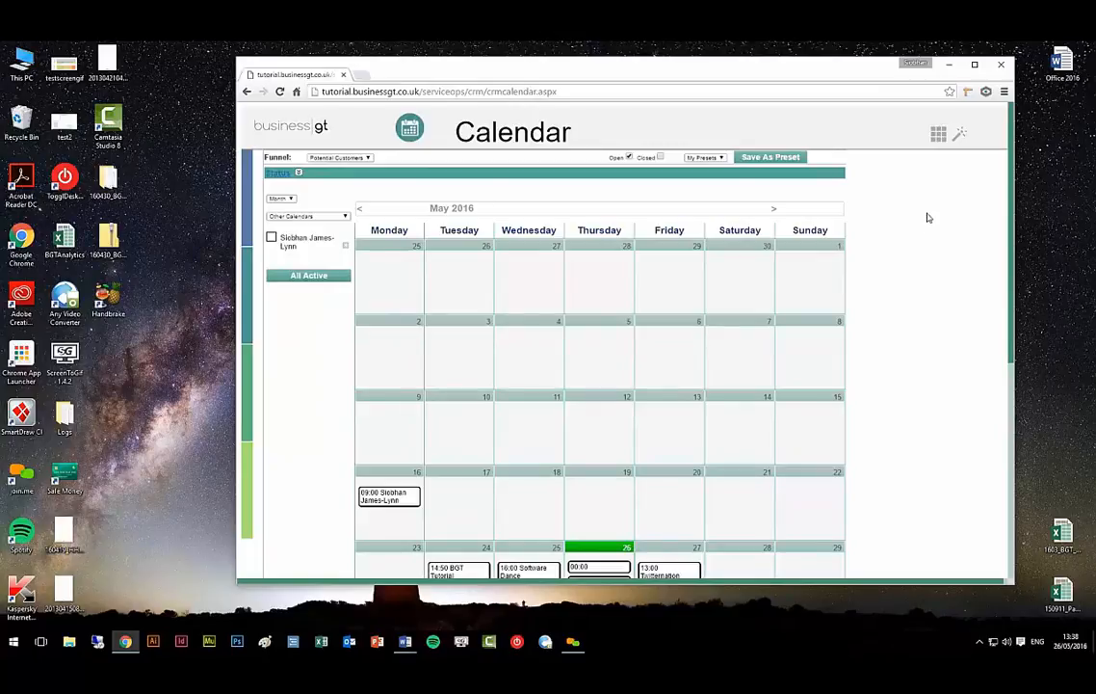
Start the Funnel Wizard from the Sales Funnel and save the existing funnels and statuses to reach contact group selection
click(938, 133)
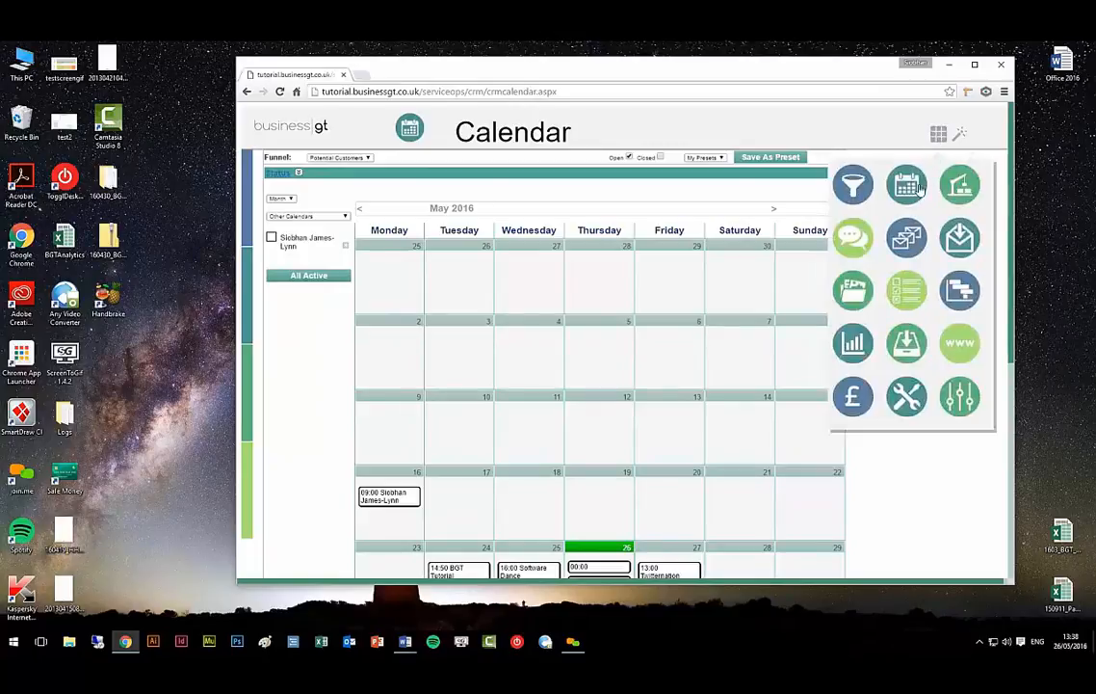
click(852, 185)
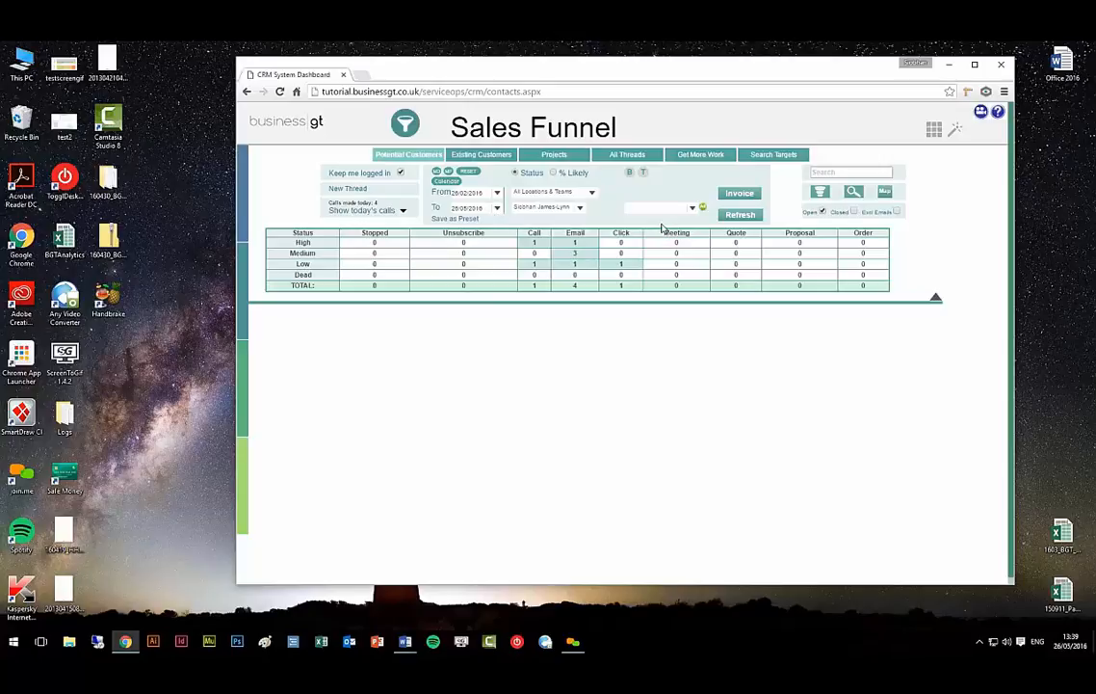
click(955, 136)
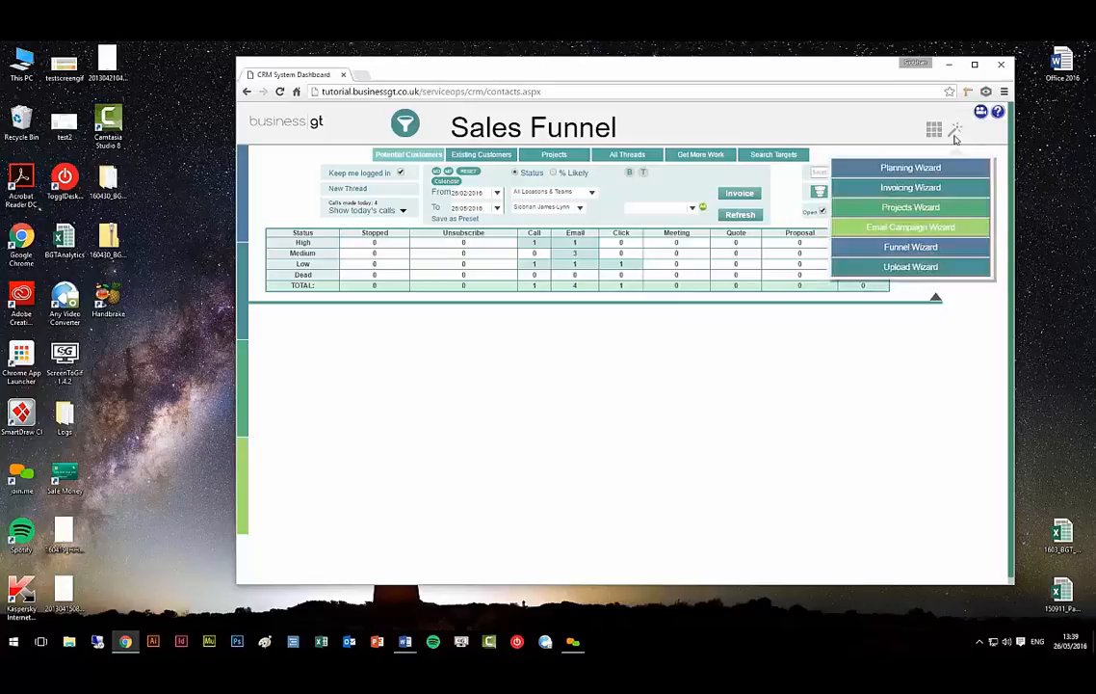
click(930, 250)
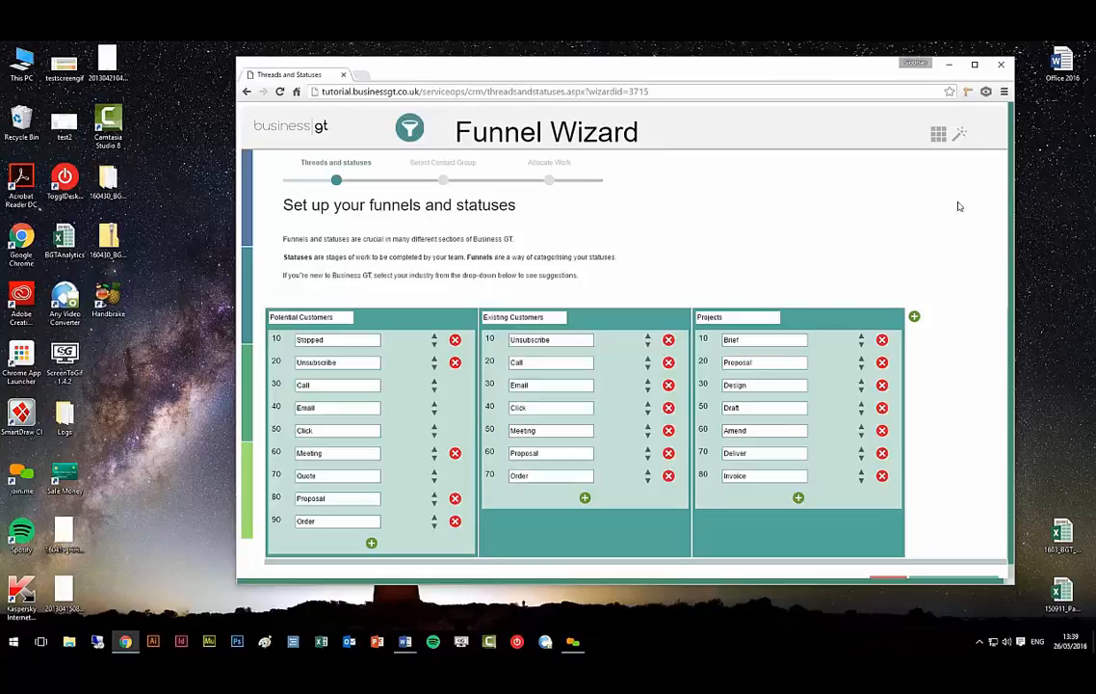
scroll(900, 176, down, 1)
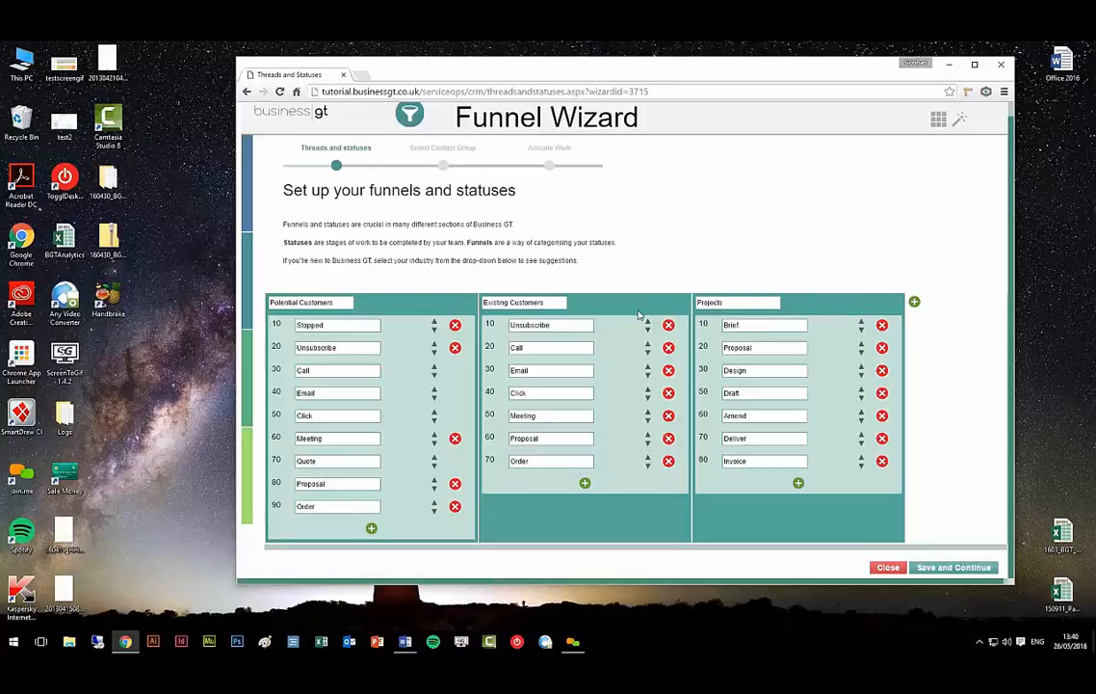
click(953, 568)
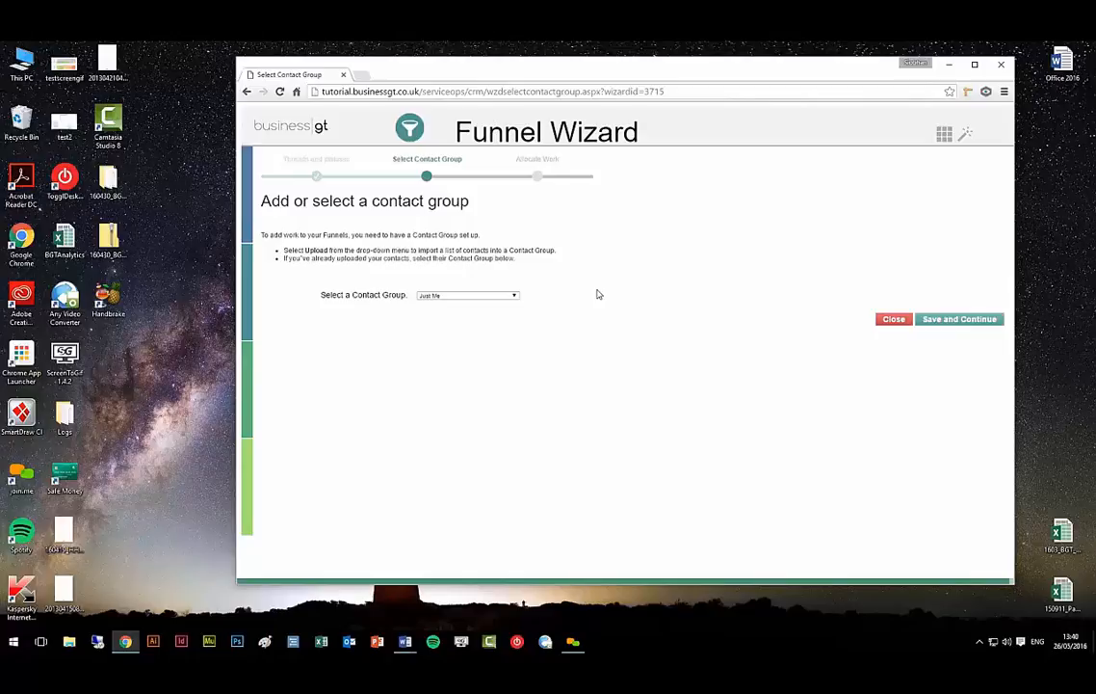
Choose ExistingCustomers as the contact group and continue to work allocation
click(514, 298)
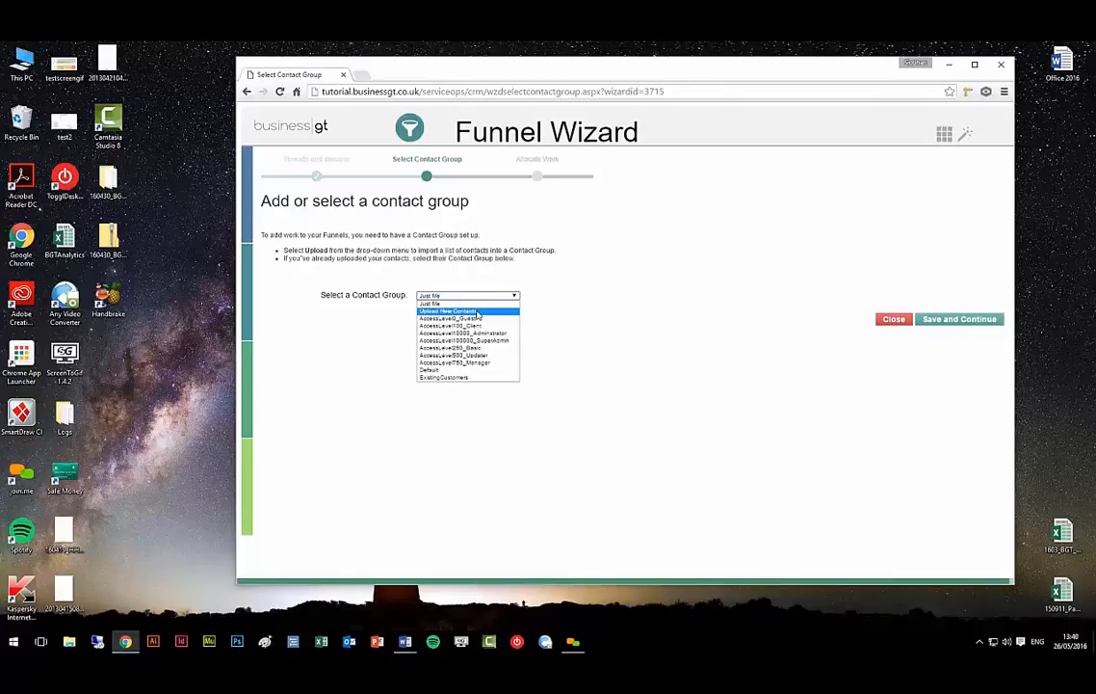
click(494, 379)
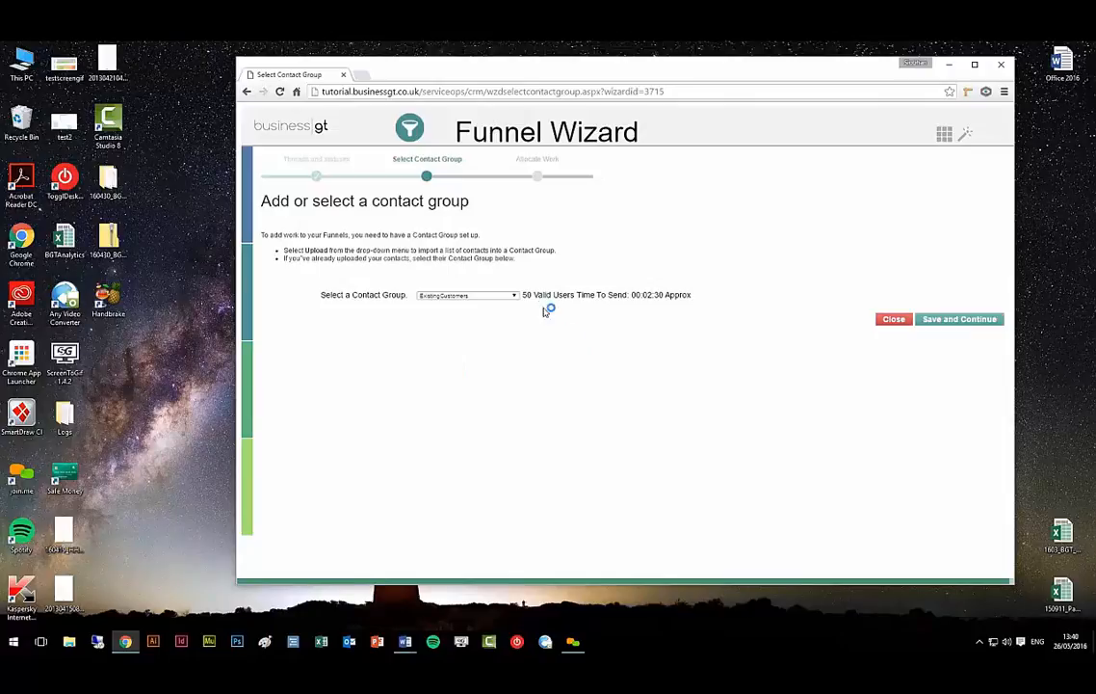
click(952, 321)
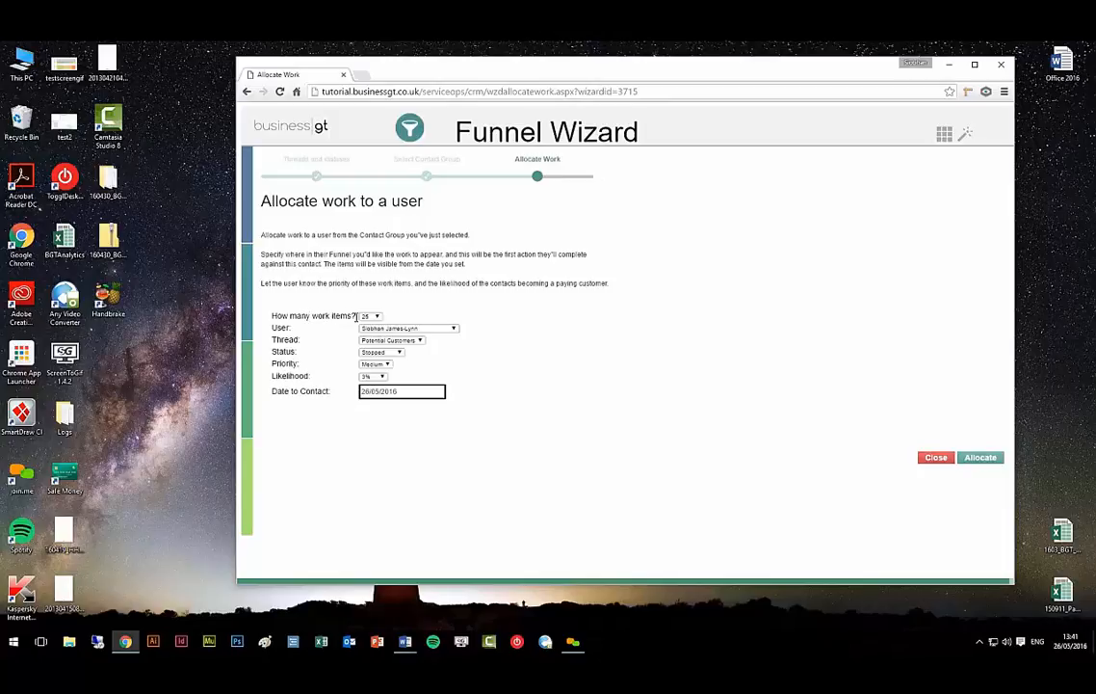
Configure the allocation of 25 work items with the Potential Customers thread, Call status and Medium priority
click(372, 318)
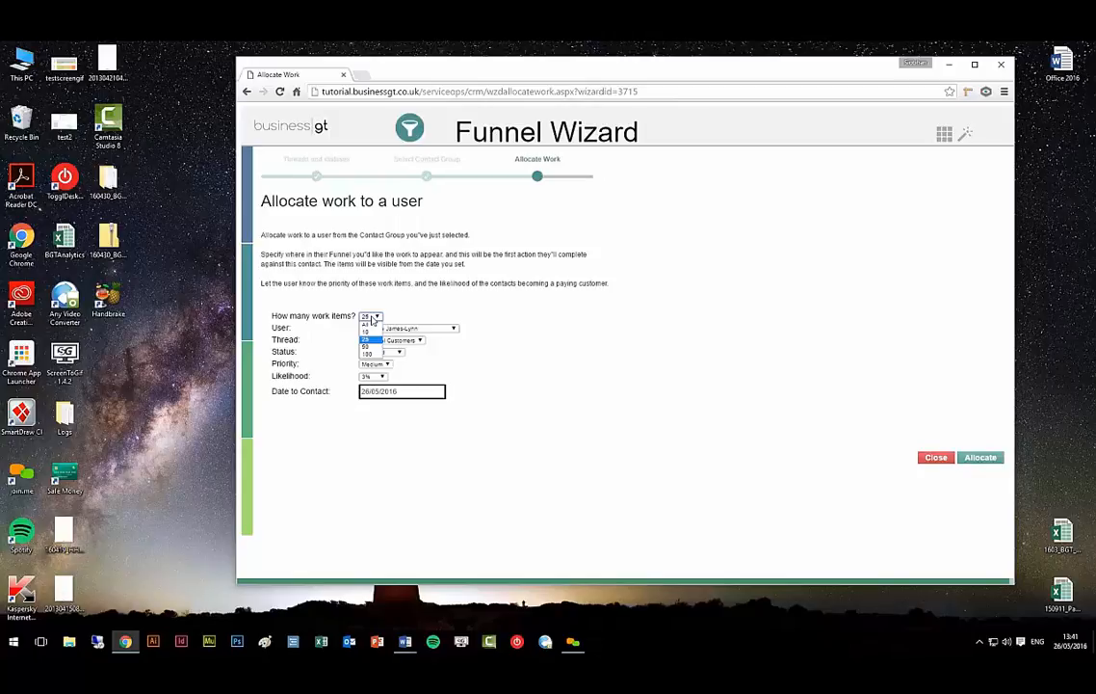
click(372, 318)
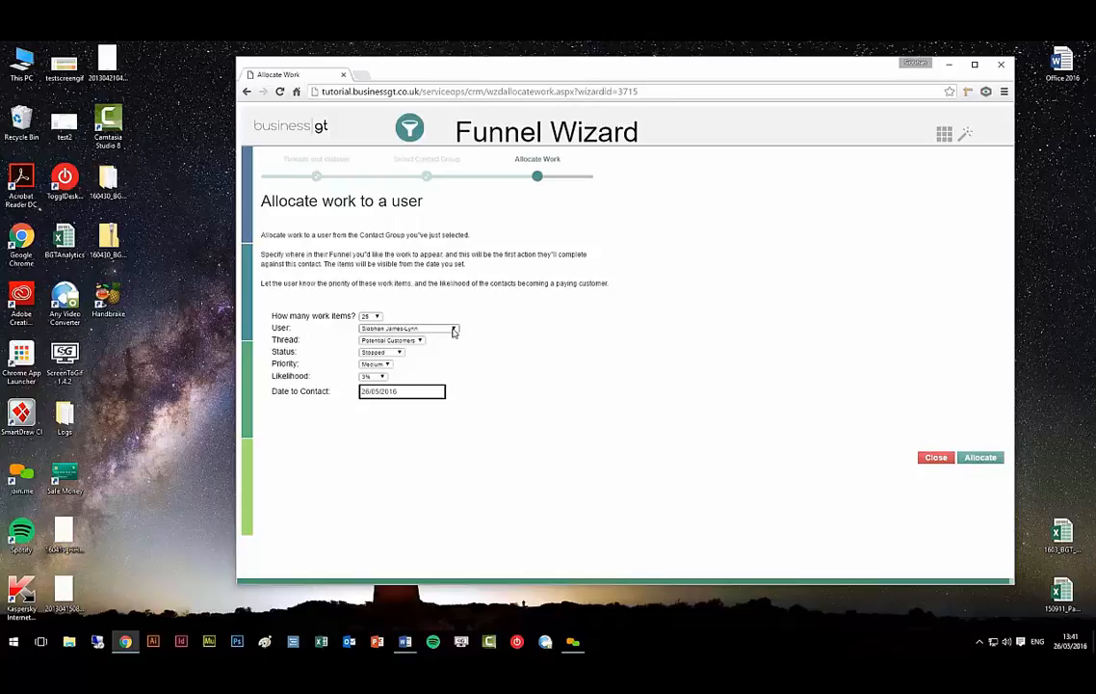
click(417, 344)
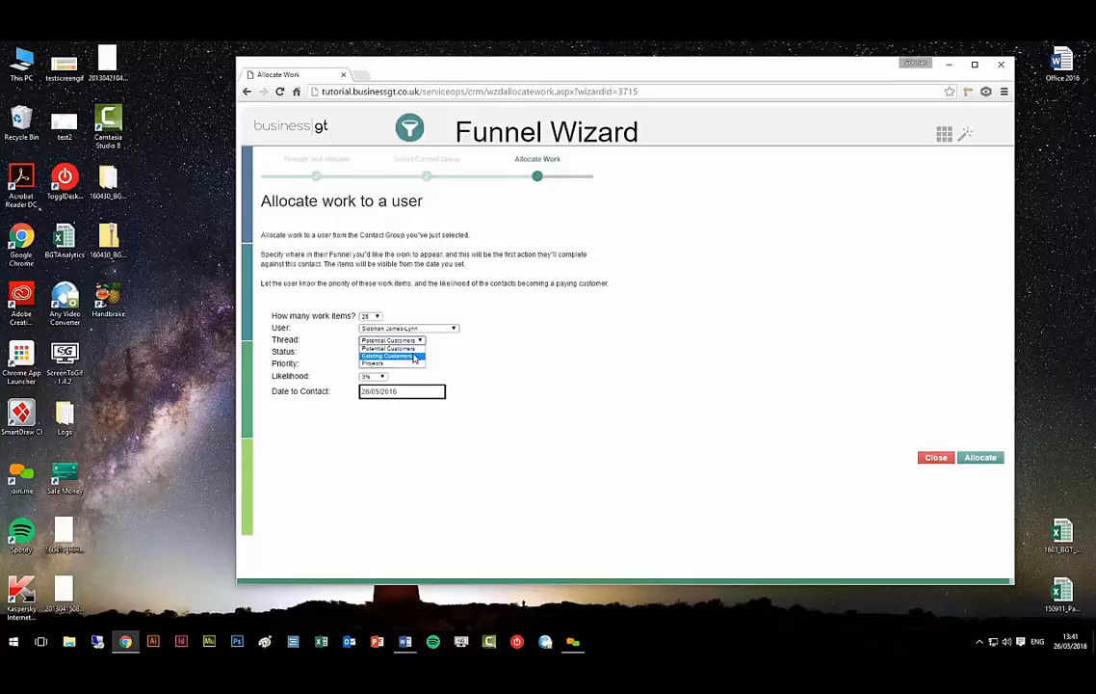
click(406, 349)
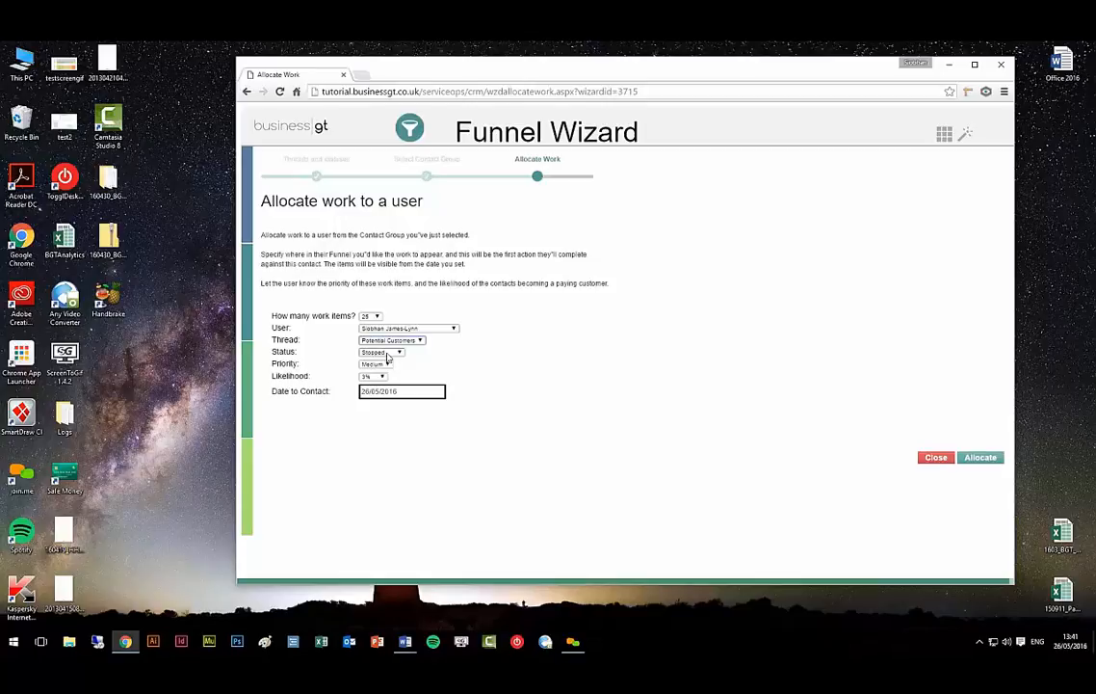
click(388, 354)
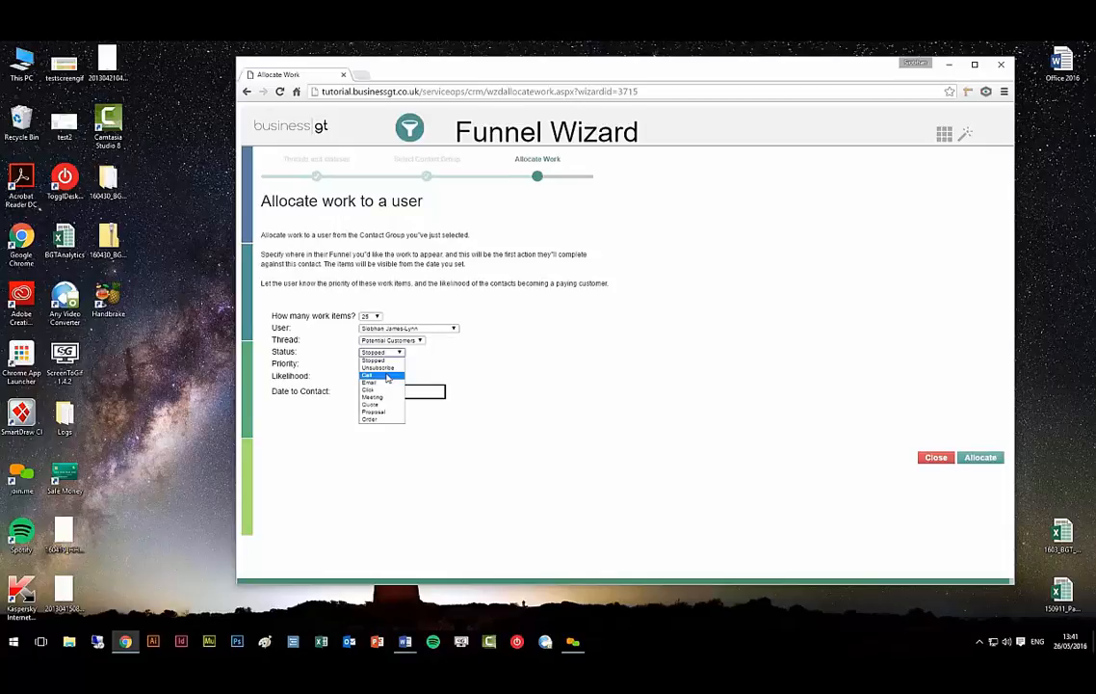
click(367, 375)
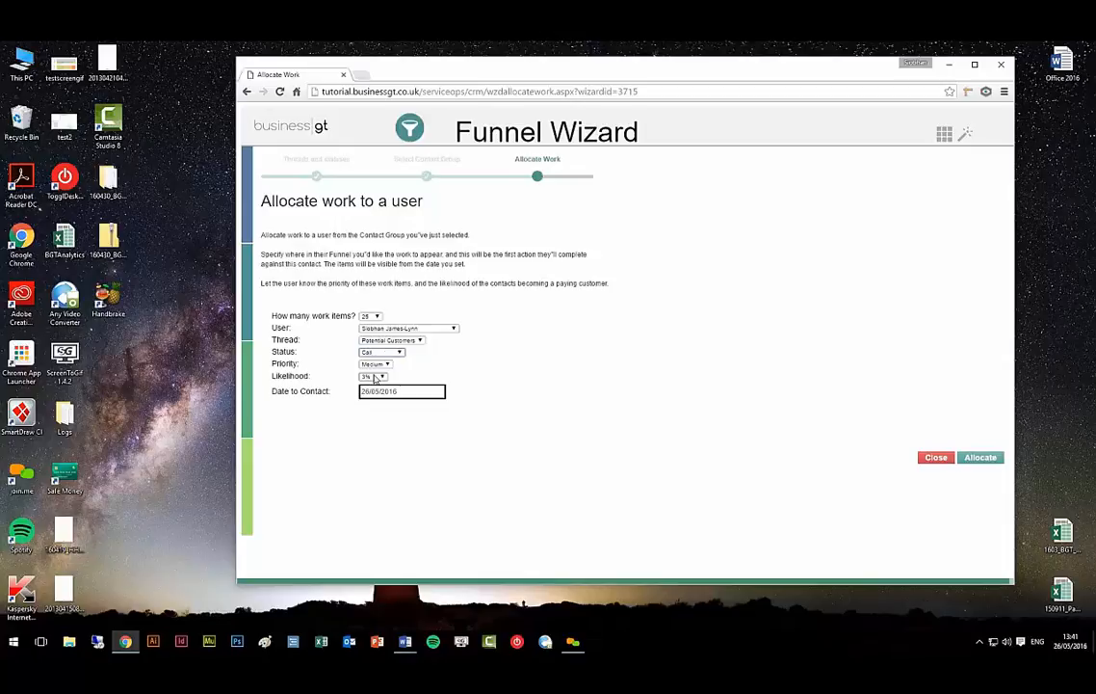
click(378, 366)
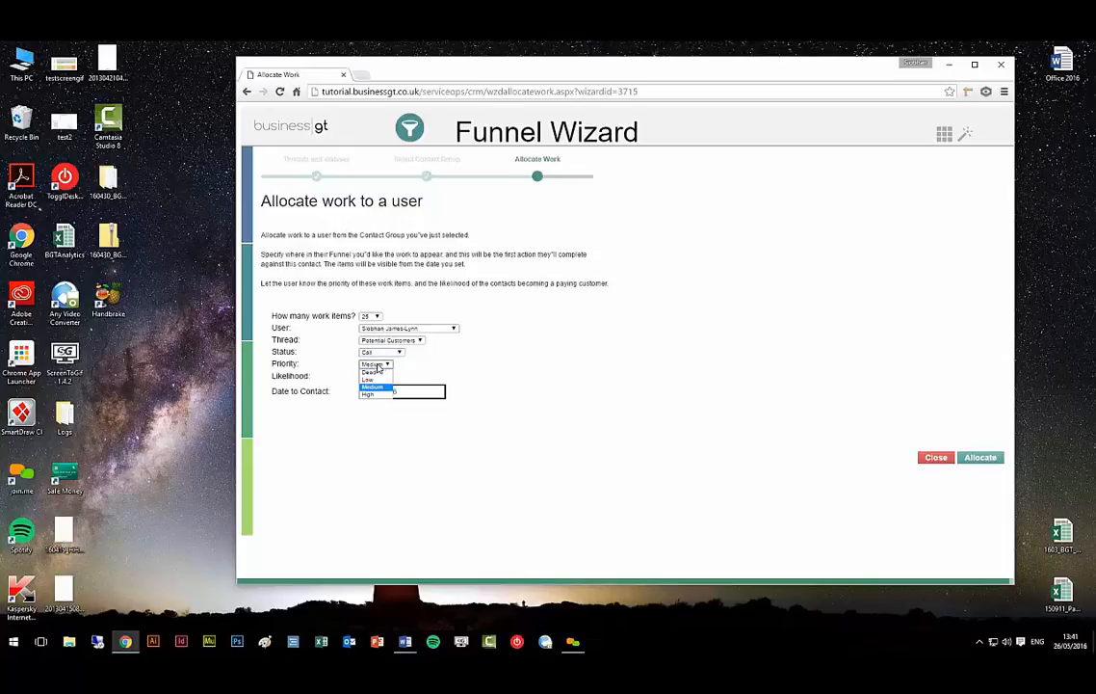
click(373, 387)
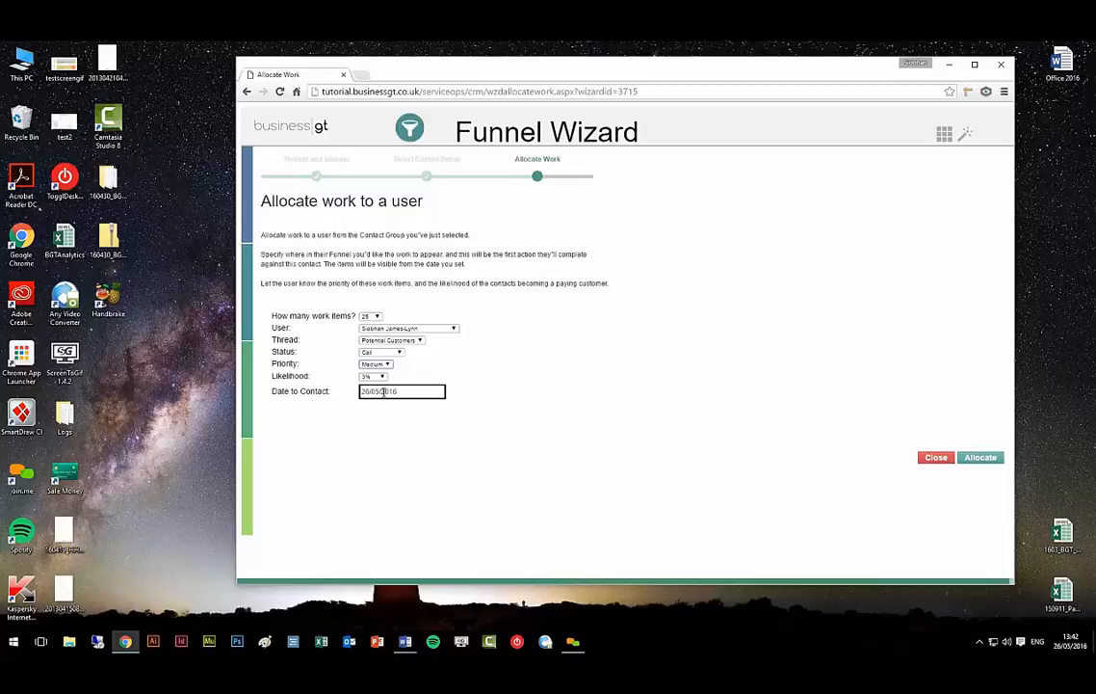
Keep 26/05/2016 as the date to contact and allocate the work items to the user
click(383, 391)
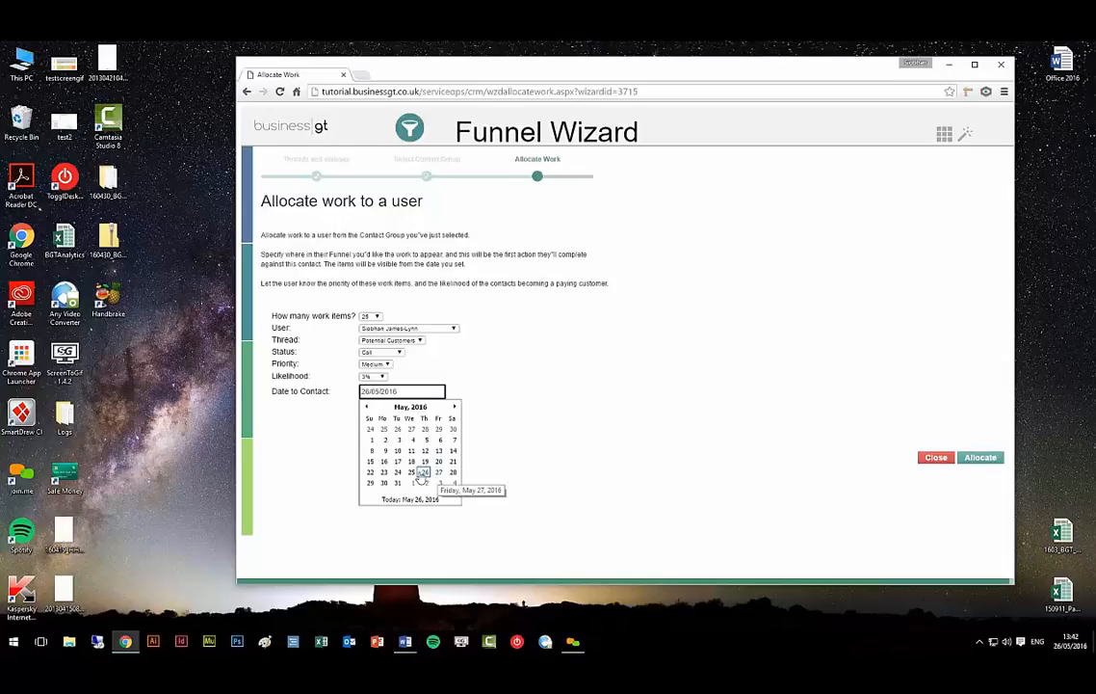
click(412, 376)
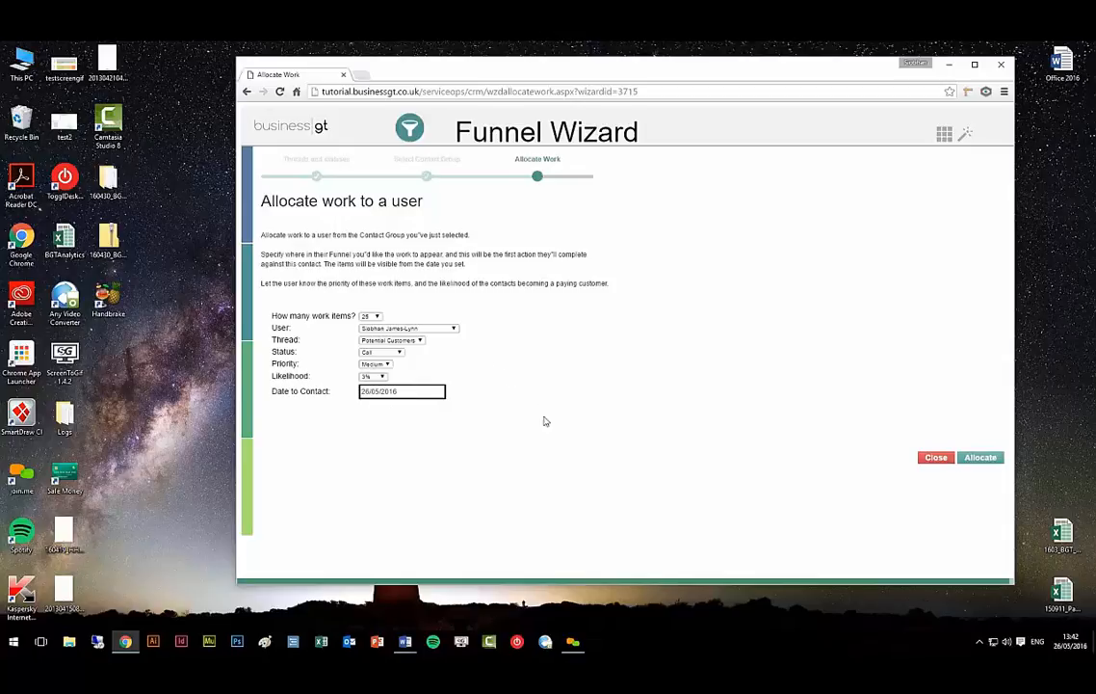
click(977, 458)
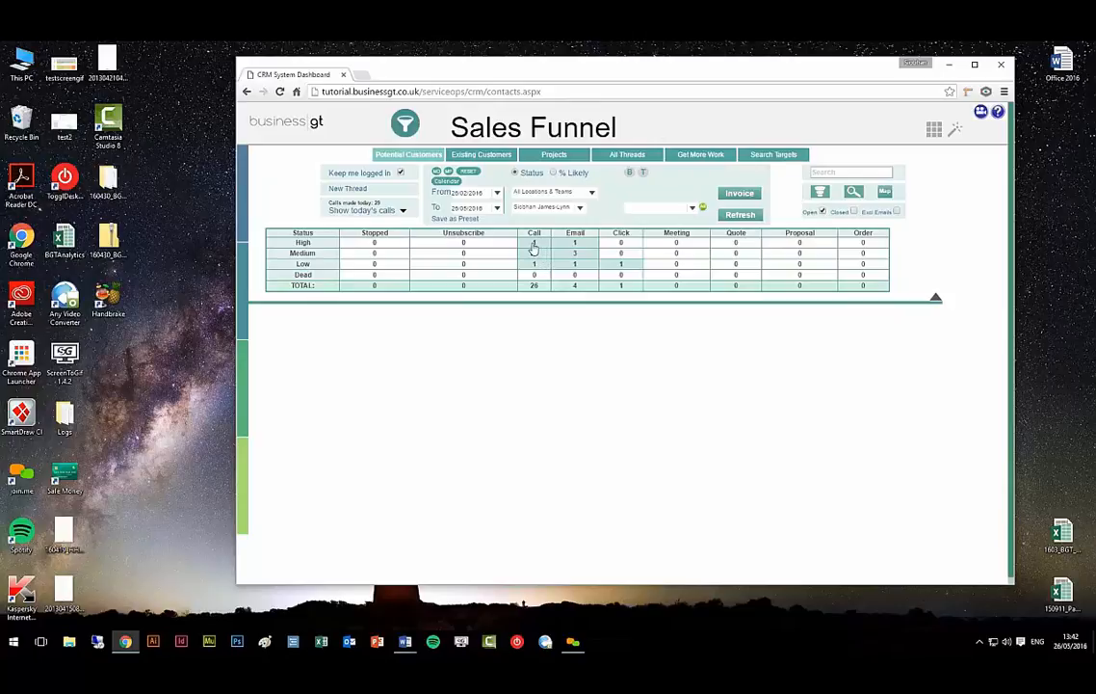
Start a new thread in the Sales Funnel and move the contact search window over the funnel page
click(354, 195)
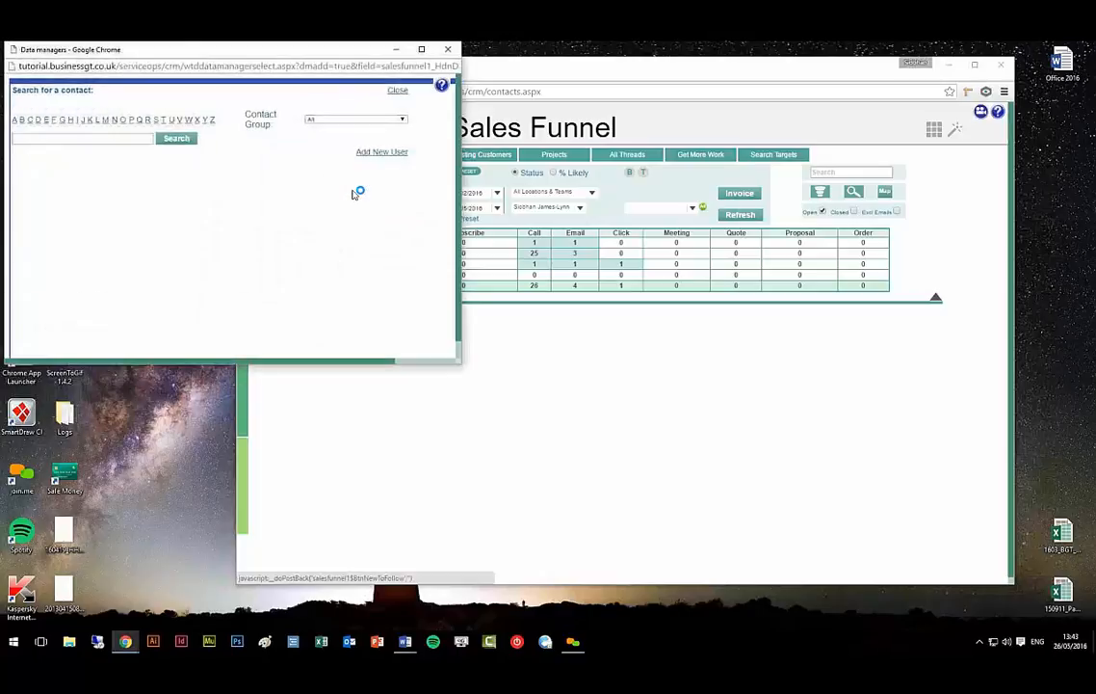
drag(342, 53, 539, 143)
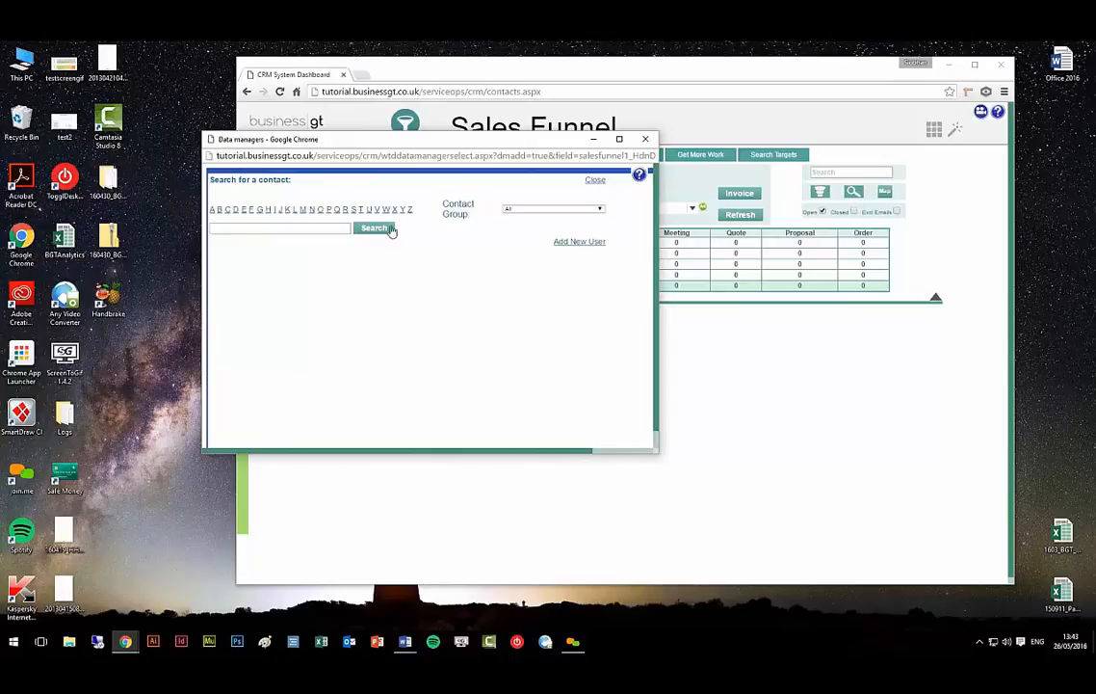
View the blank form for adding a new user and close it without saving
click(589, 246)
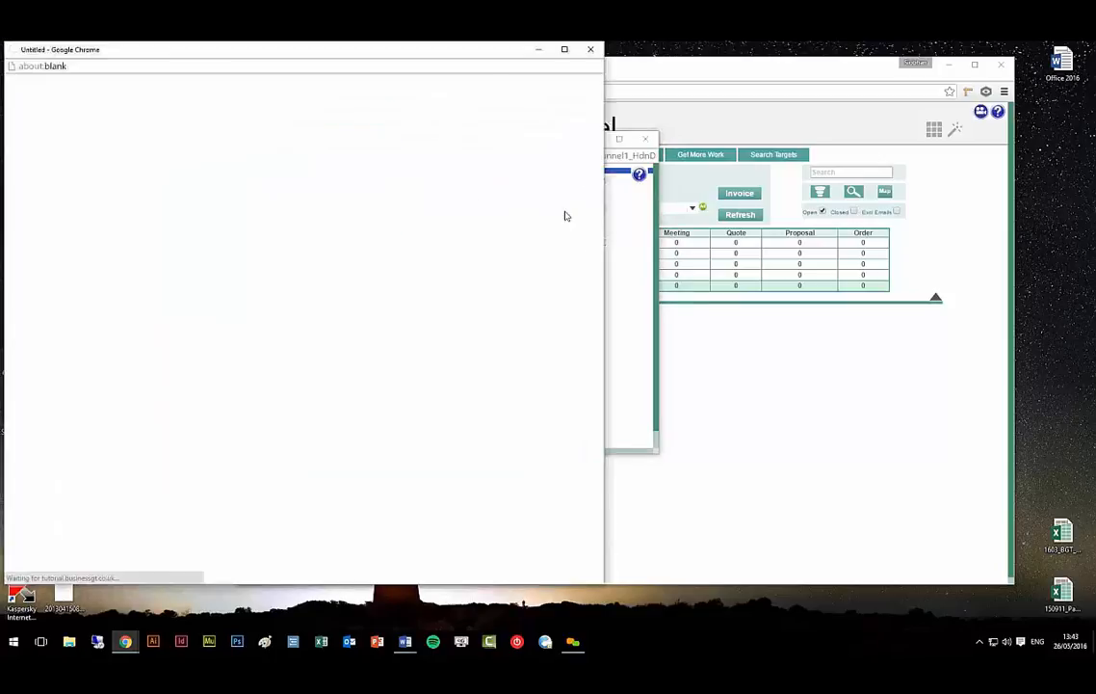
drag(488, 56, 705, 68)
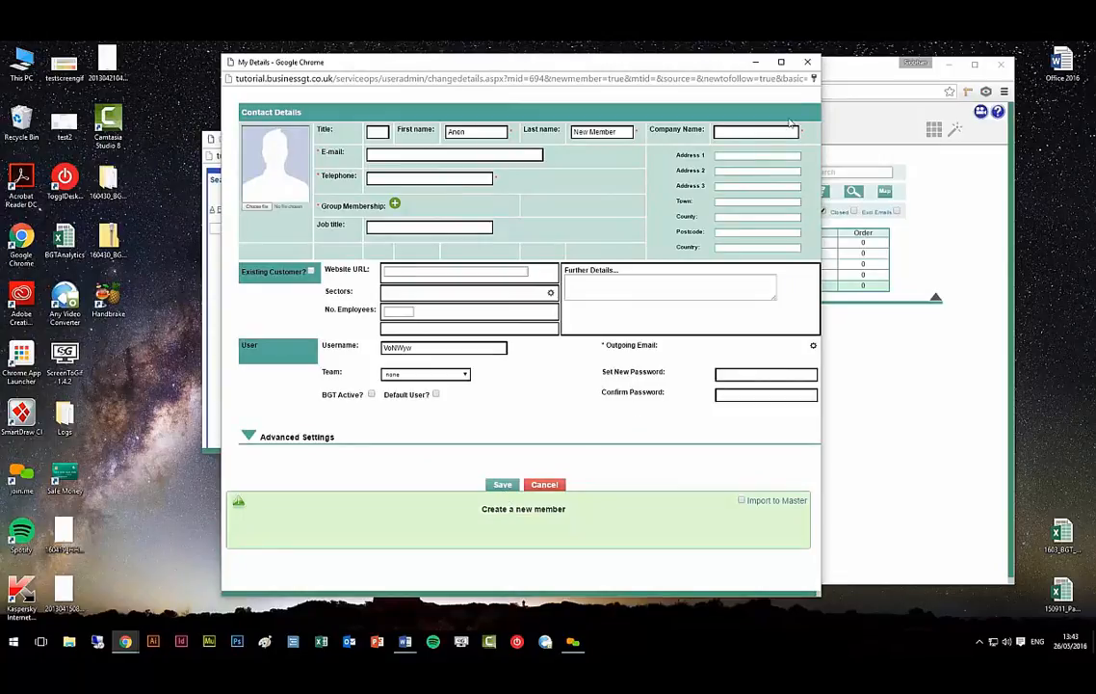
click(807, 62)
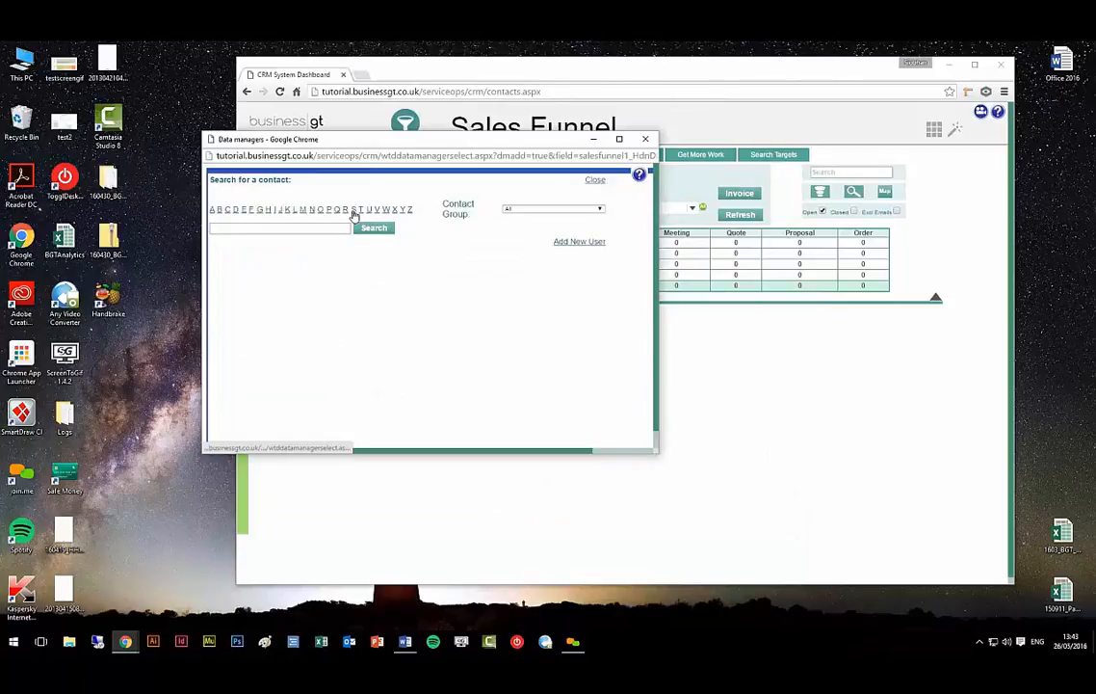
List the contacts under S, select the one at Cat and Mouse, and move the CRM entry window over the funnel page
click(353, 211)
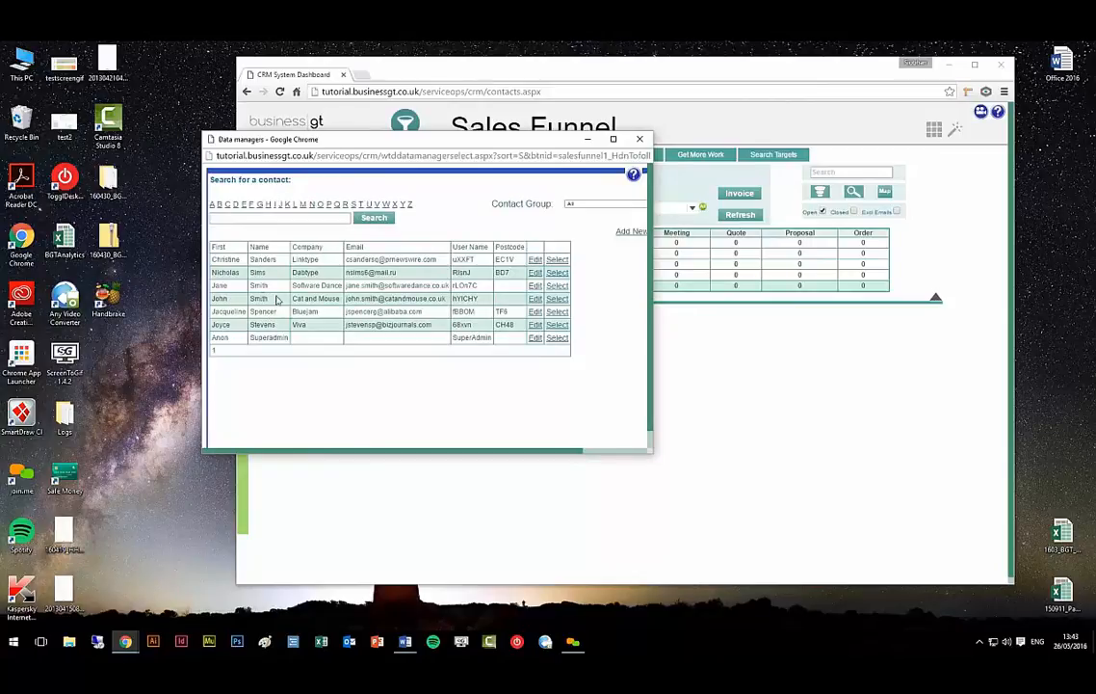
click(558, 300)
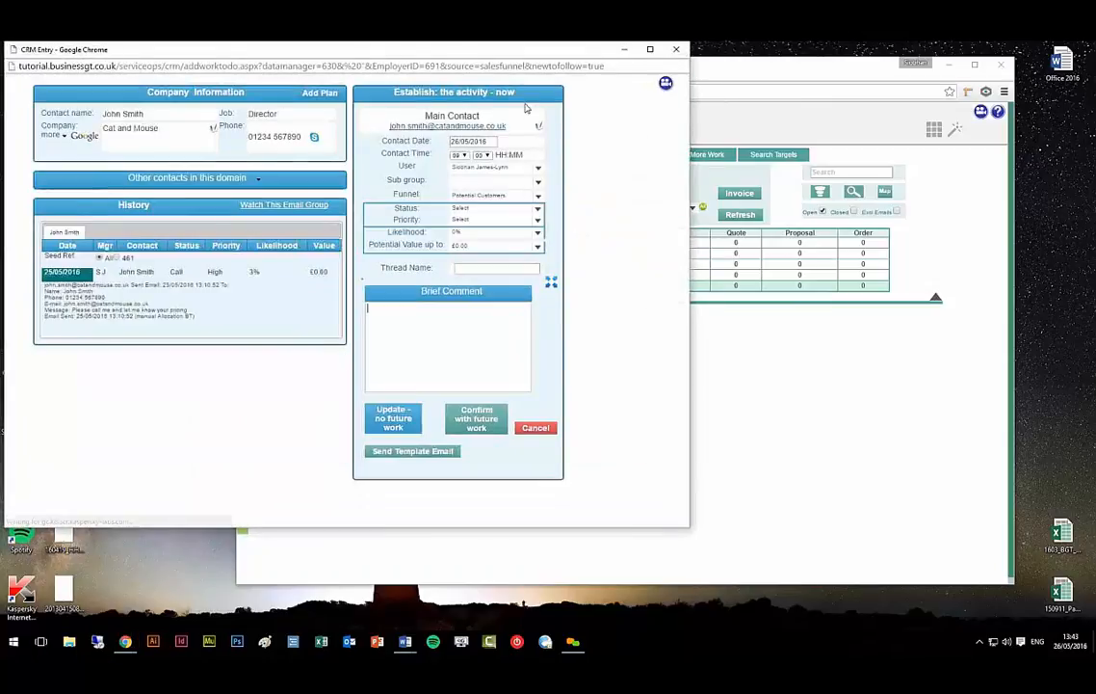
drag(520, 53, 751, 94)
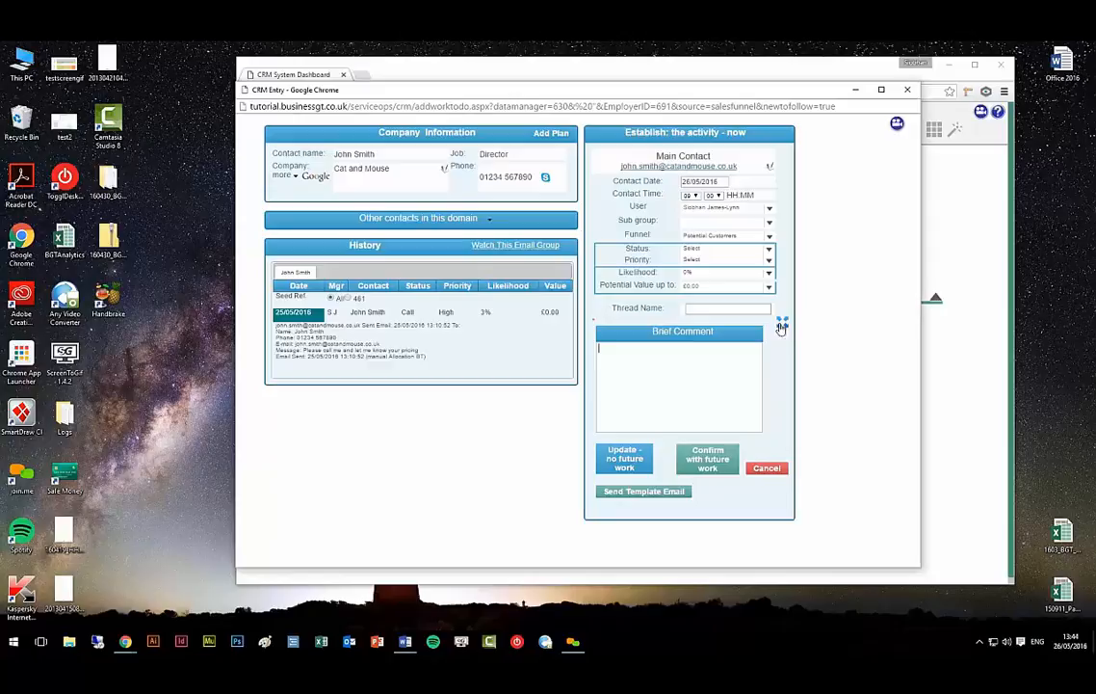
Expand the activity form, enable Brief Email, and set Email status, Medium priority and 3% likelihood
click(784, 326)
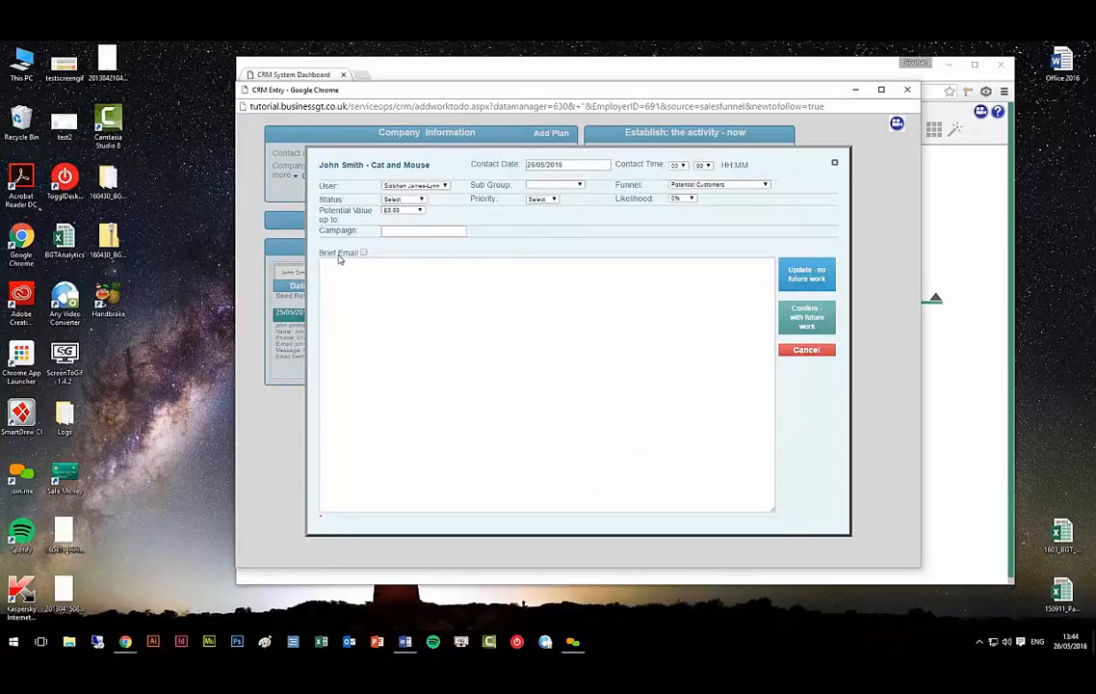
click(363, 252)
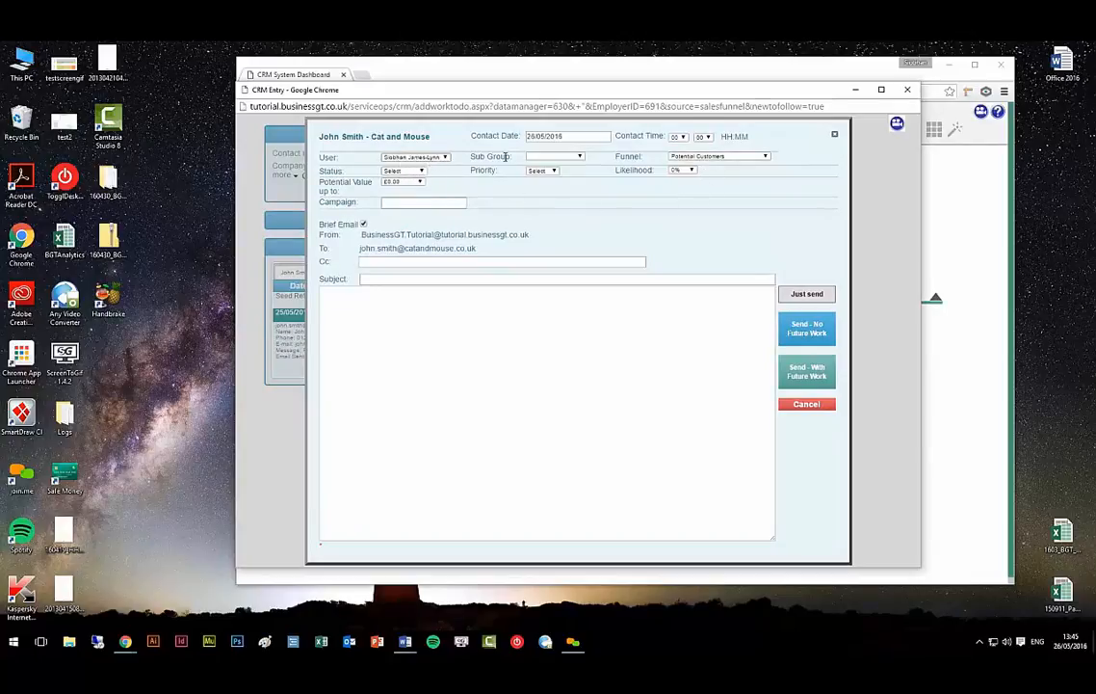
click(404, 172)
click(395, 208)
click(540, 170)
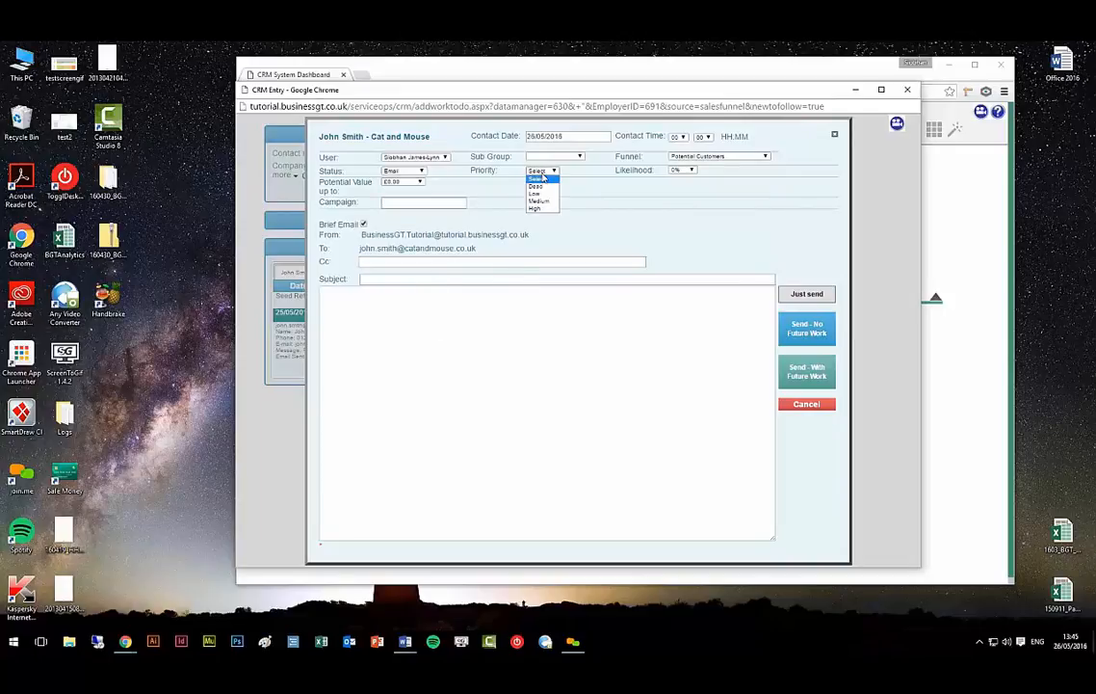
click(544, 203)
click(684, 170)
click(683, 186)
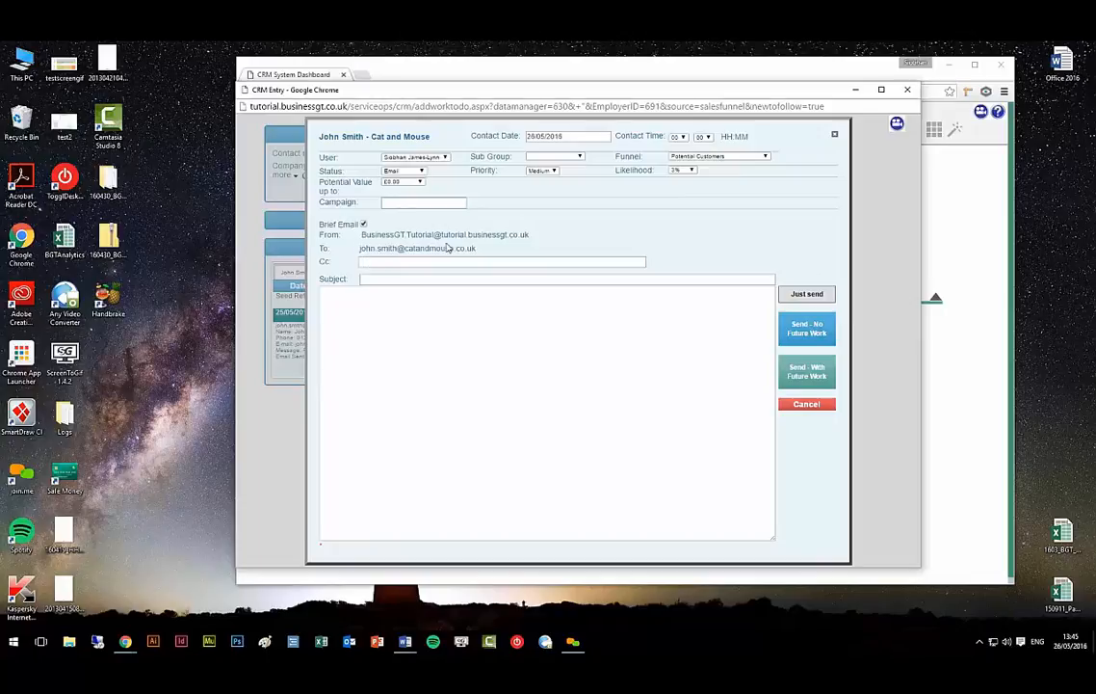
Enter "Welcome" as the email subject and close the expanded form without sending
click(377, 278)
text(Welcome)
click(451, 332)
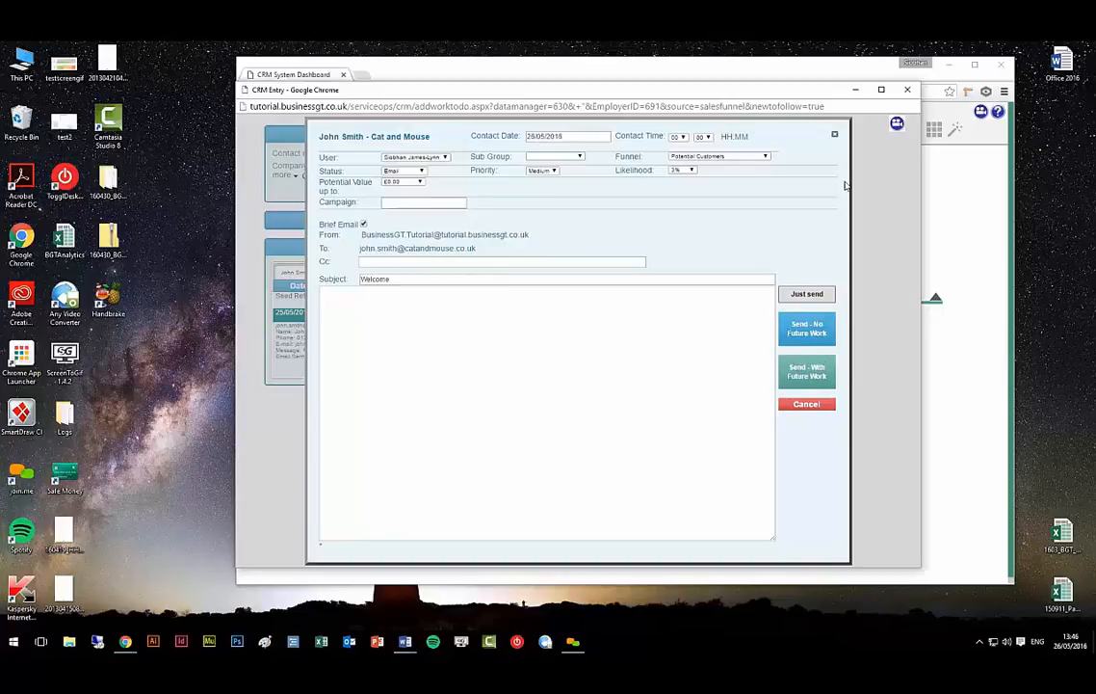
click(834, 137)
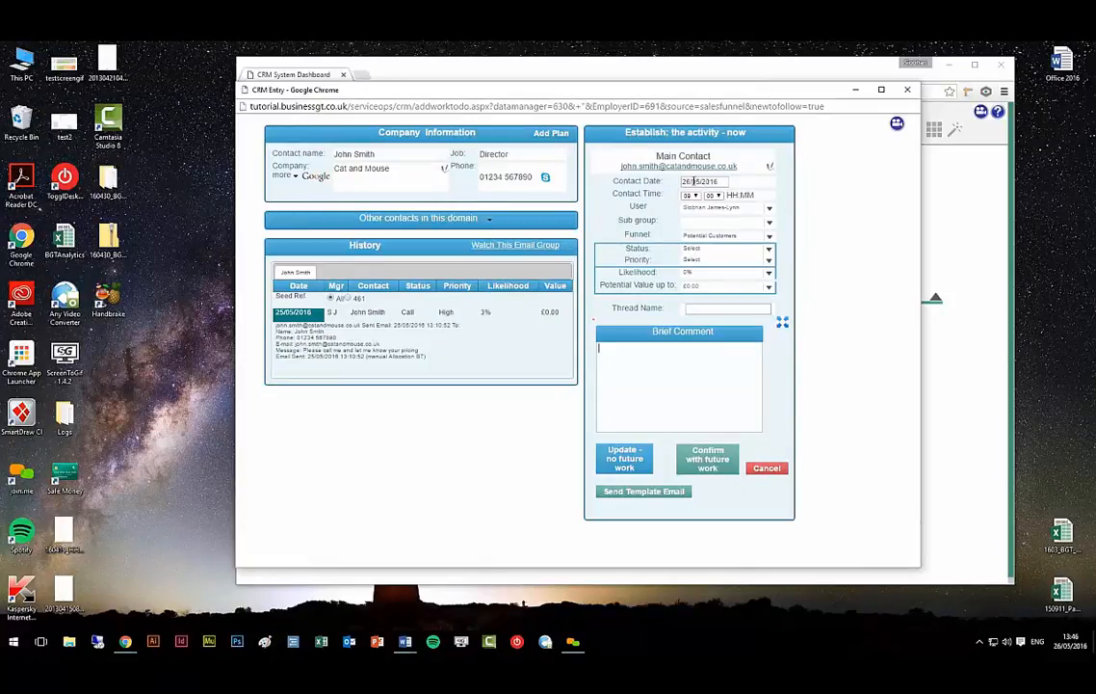
Keep the contact date of 26/05/2016 and set the current activity to Call status, Medium priority, 3% likelihood and £1,000.00 potential value
click(692, 181)
click(741, 181)
click(722, 249)
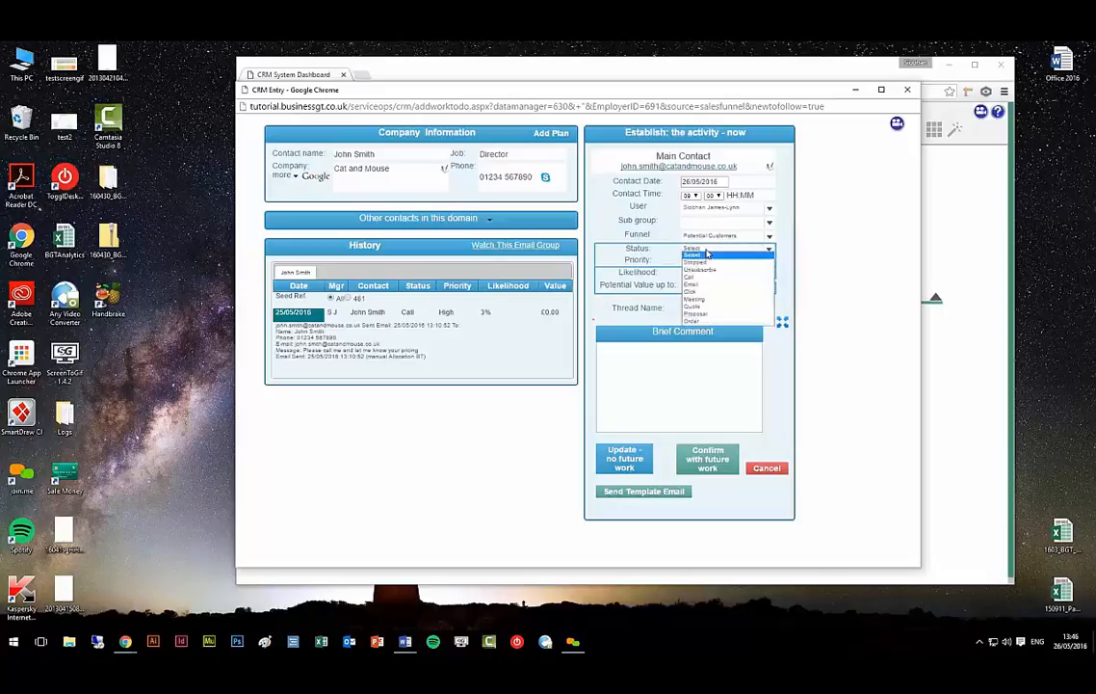
click(713, 278)
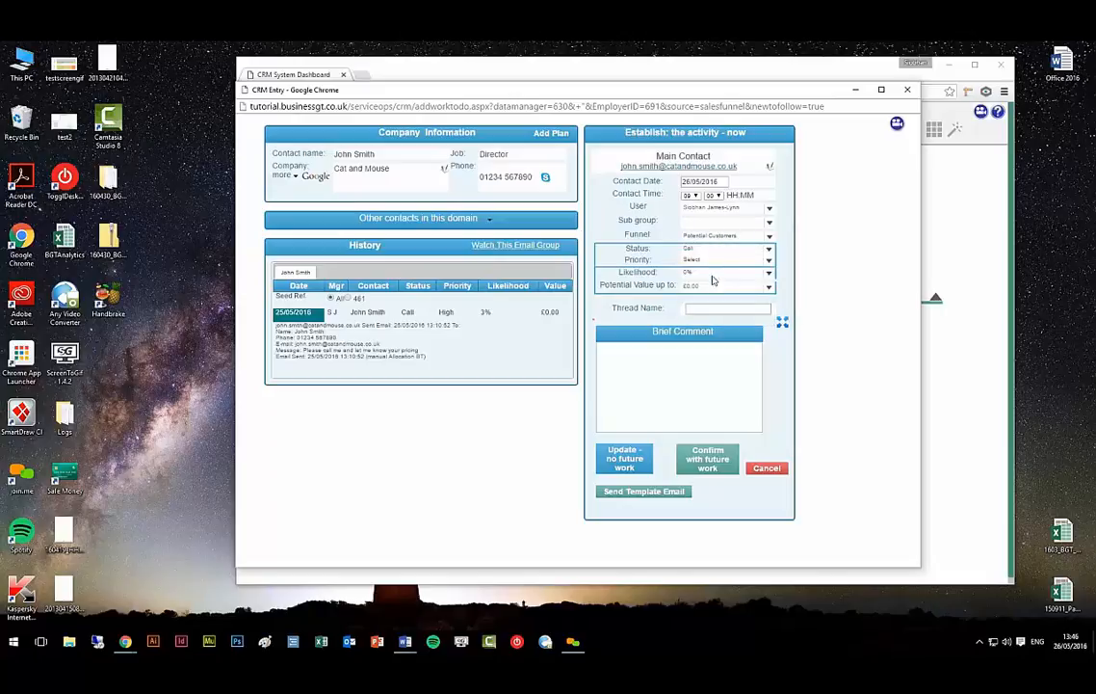
click(703, 260)
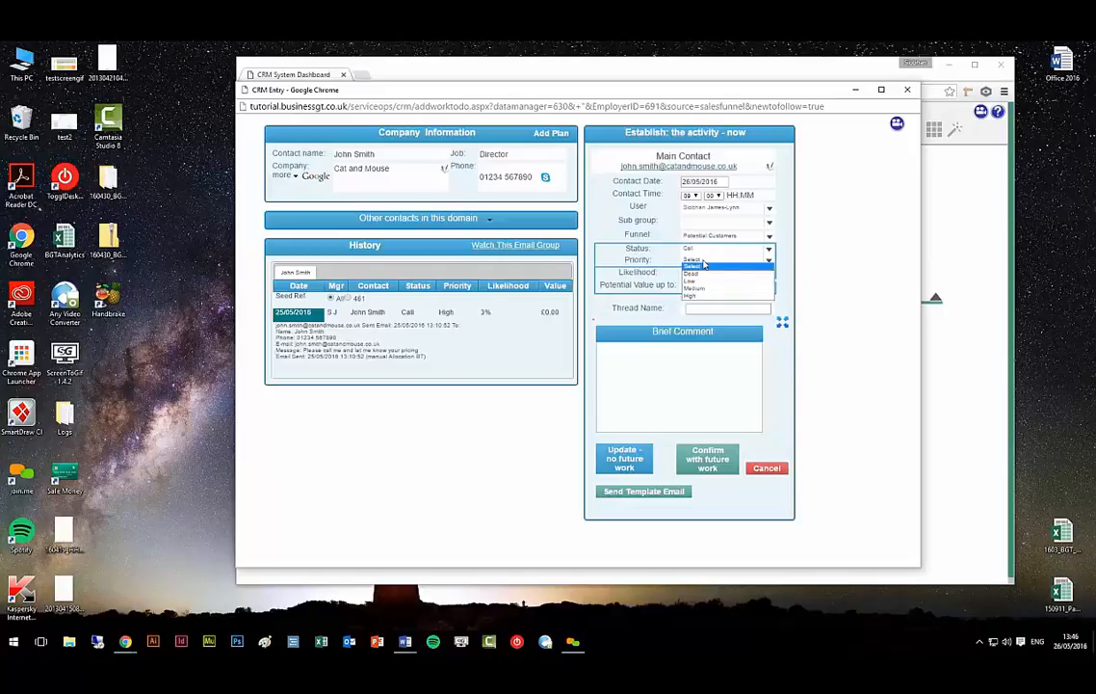
click(706, 287)
click(704, 273)
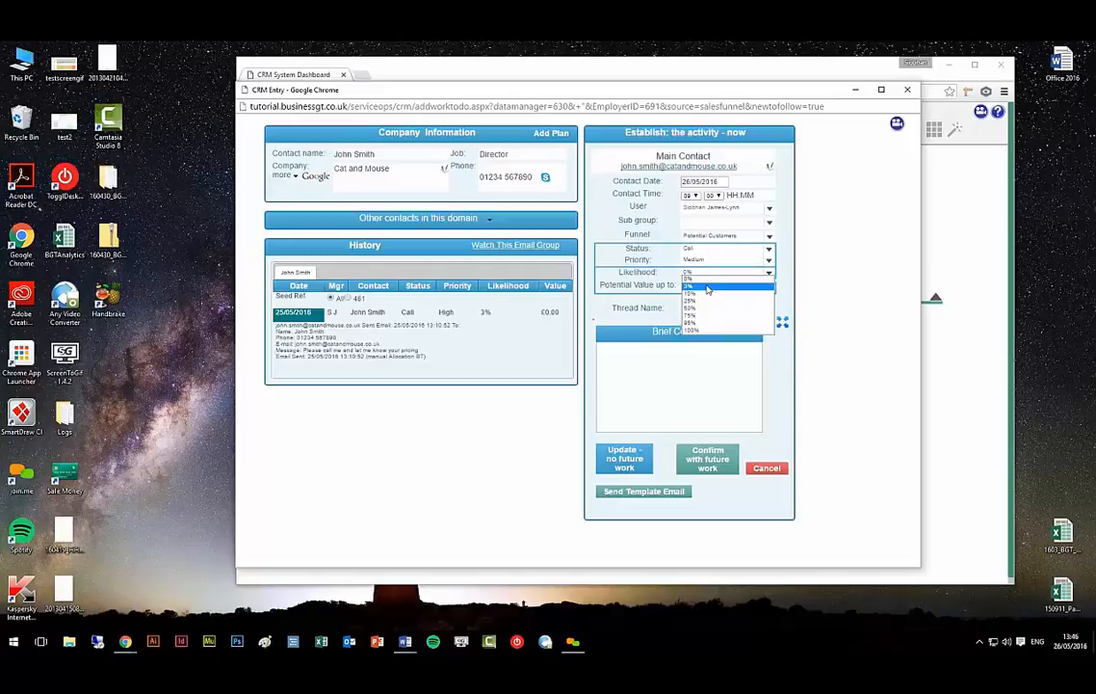
click(704, 285)
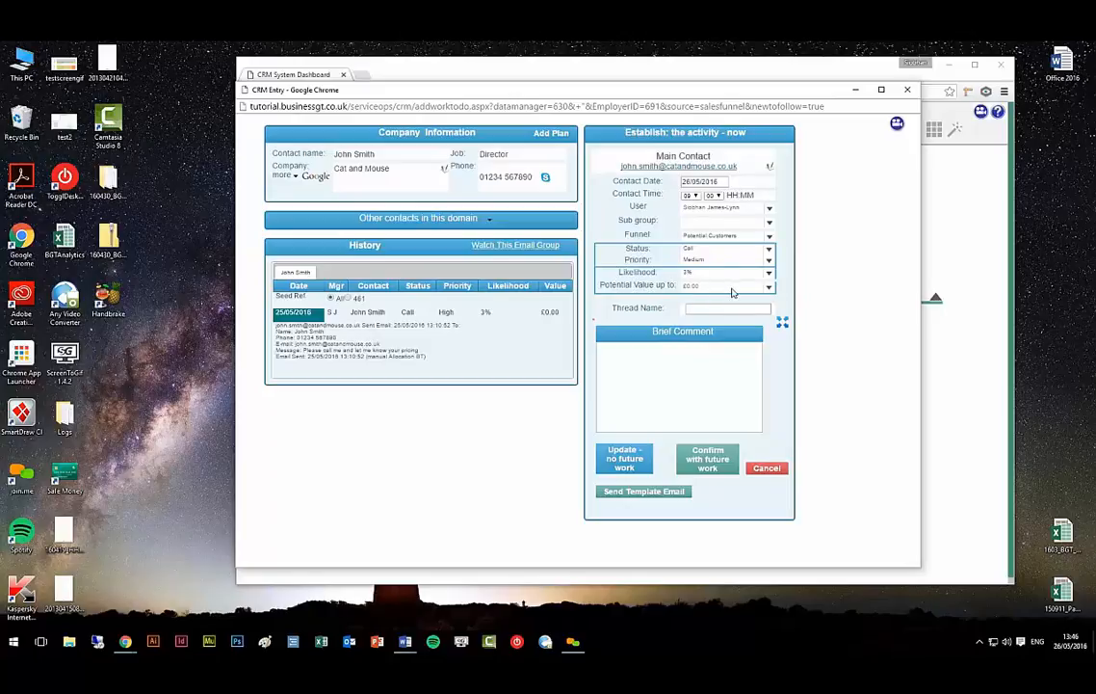
click(731, 291)
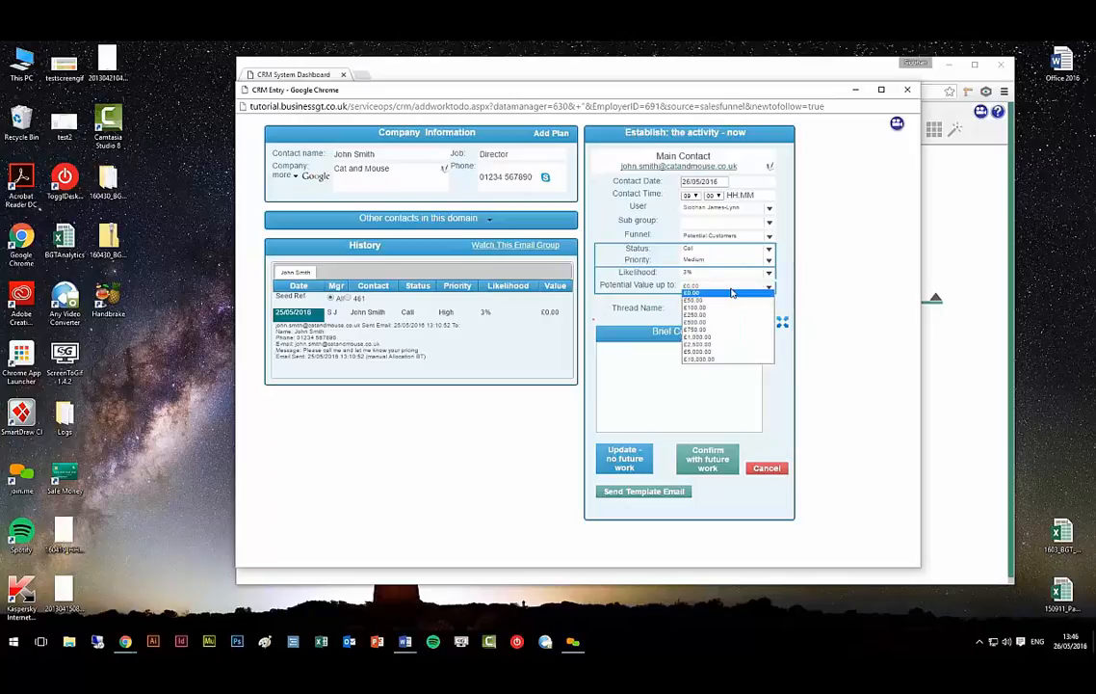
click(729, 339)
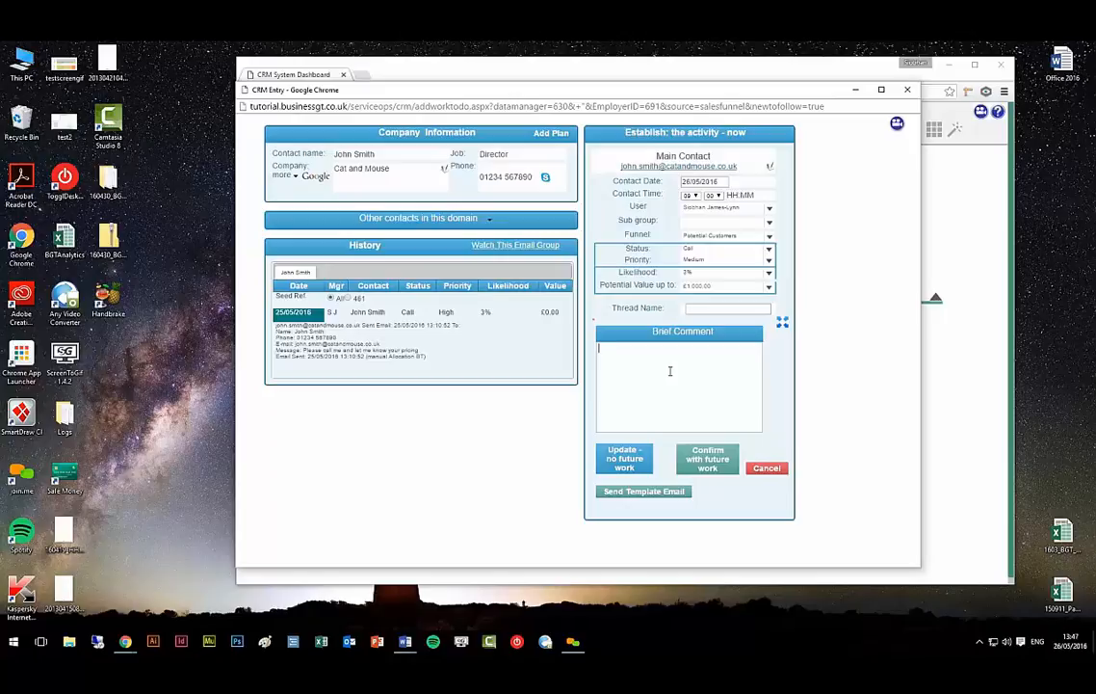
Enter the comment "Called, contact asked for email info regarding a website build" and confirm the activity with future work
text(alled, contact asked for email info)
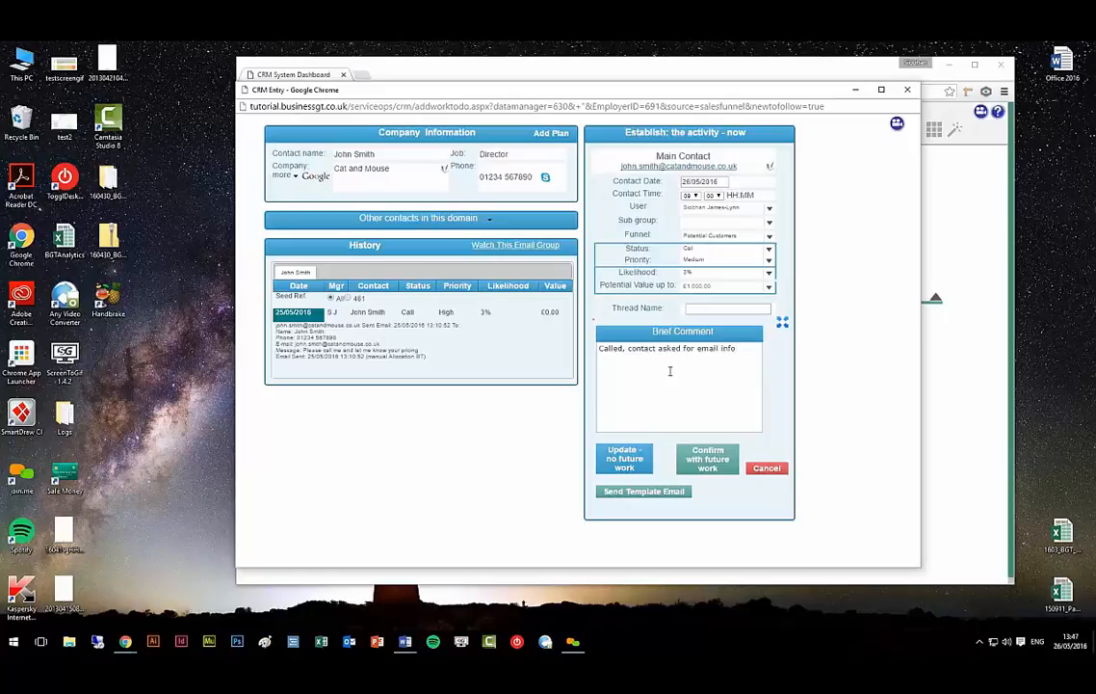
text( regarding a website build)
click(708, 459)
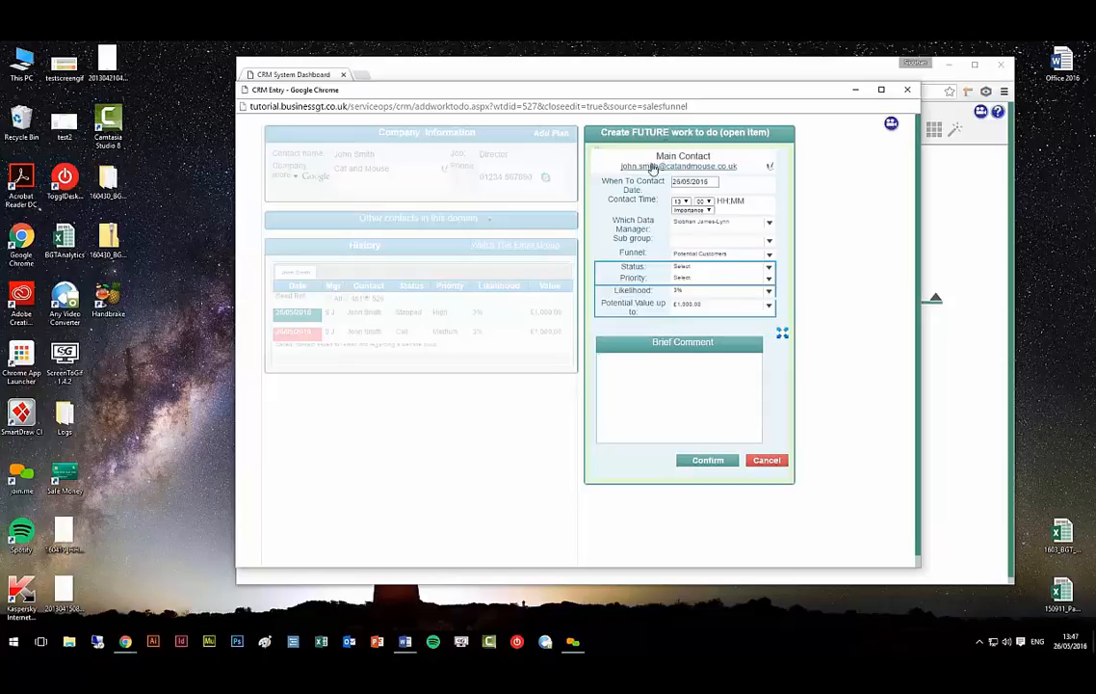
Schedule the future work for 27/05/2016 at 09:00 and assign it to the other data manager
click(692, 181)
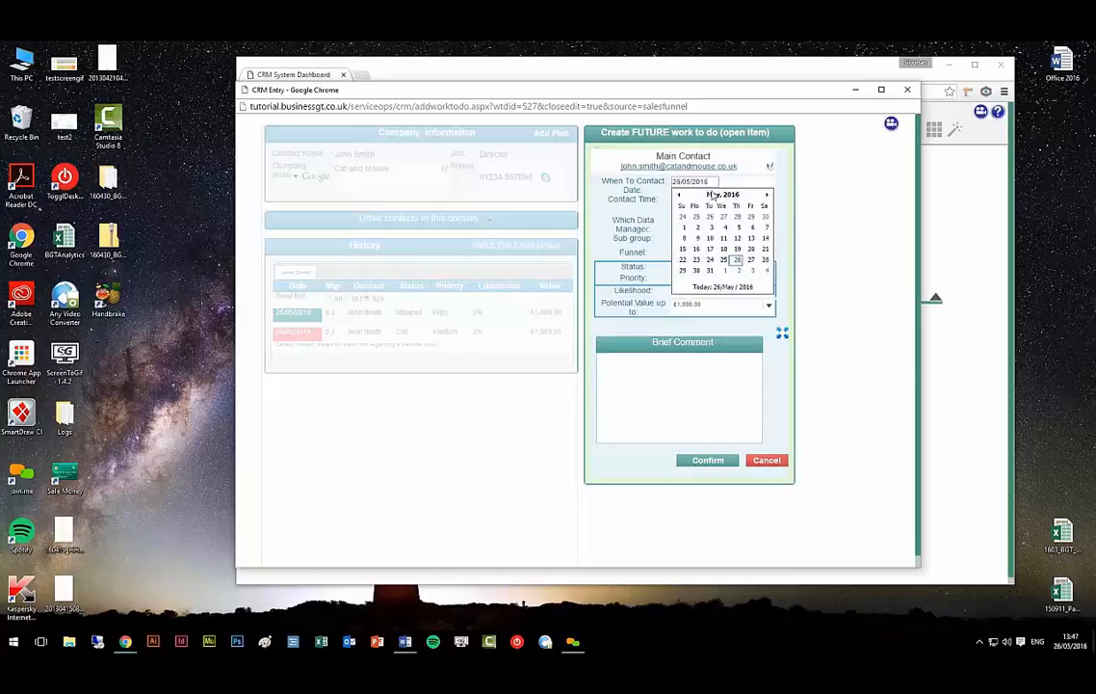
click(751, 260)
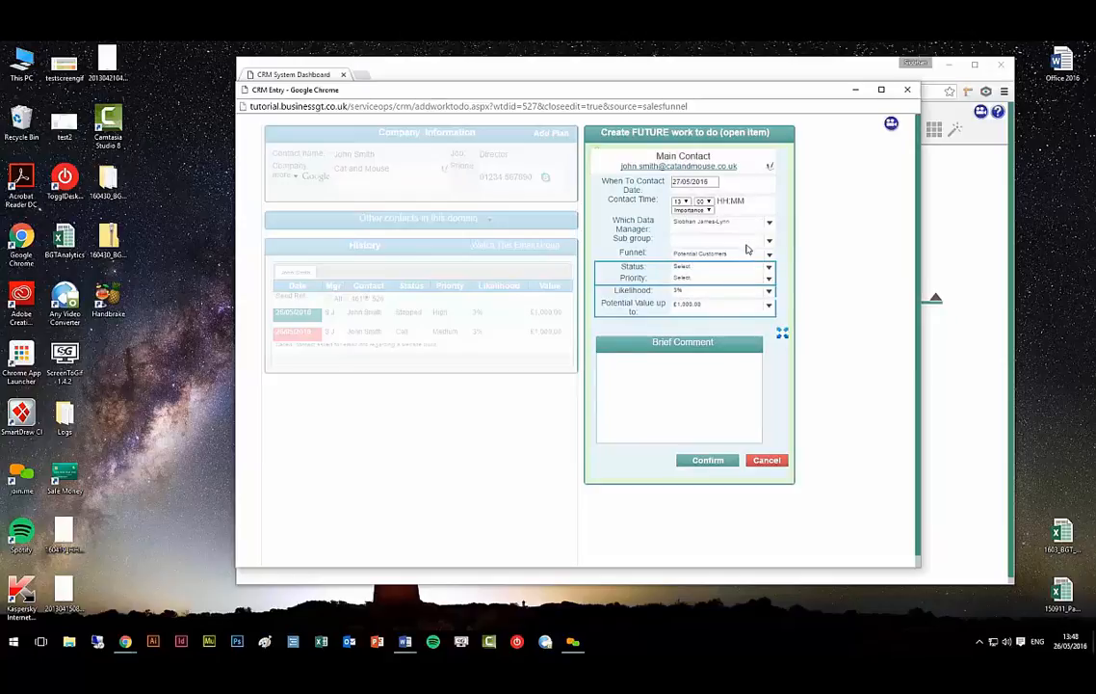
click(687, 201)
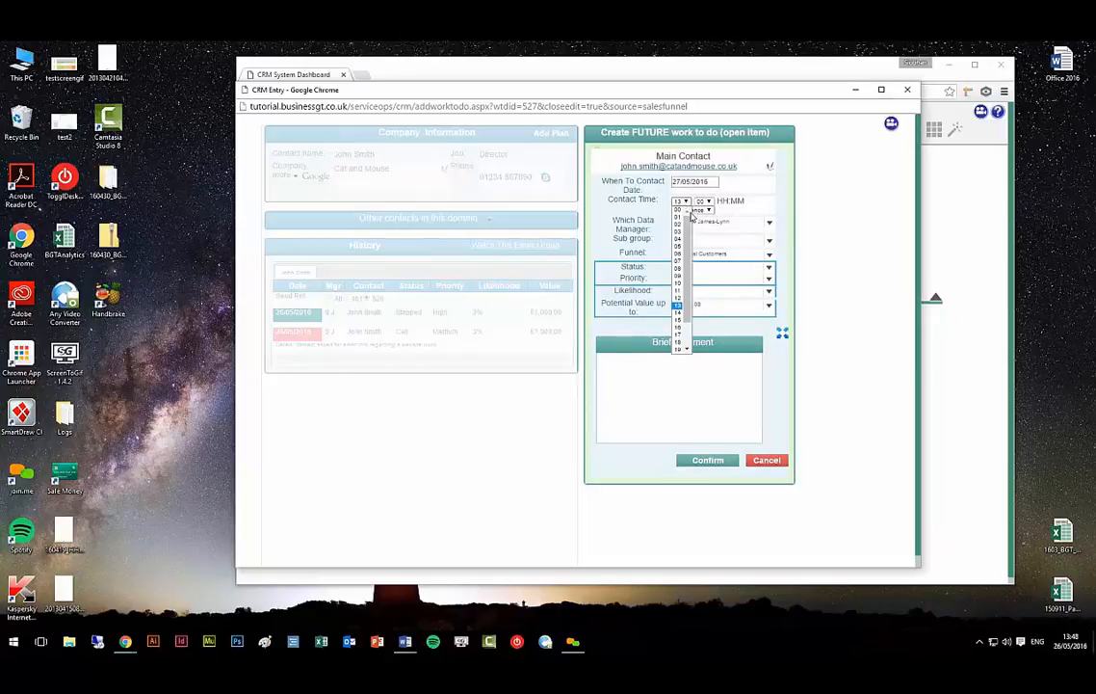
click(678, 277)
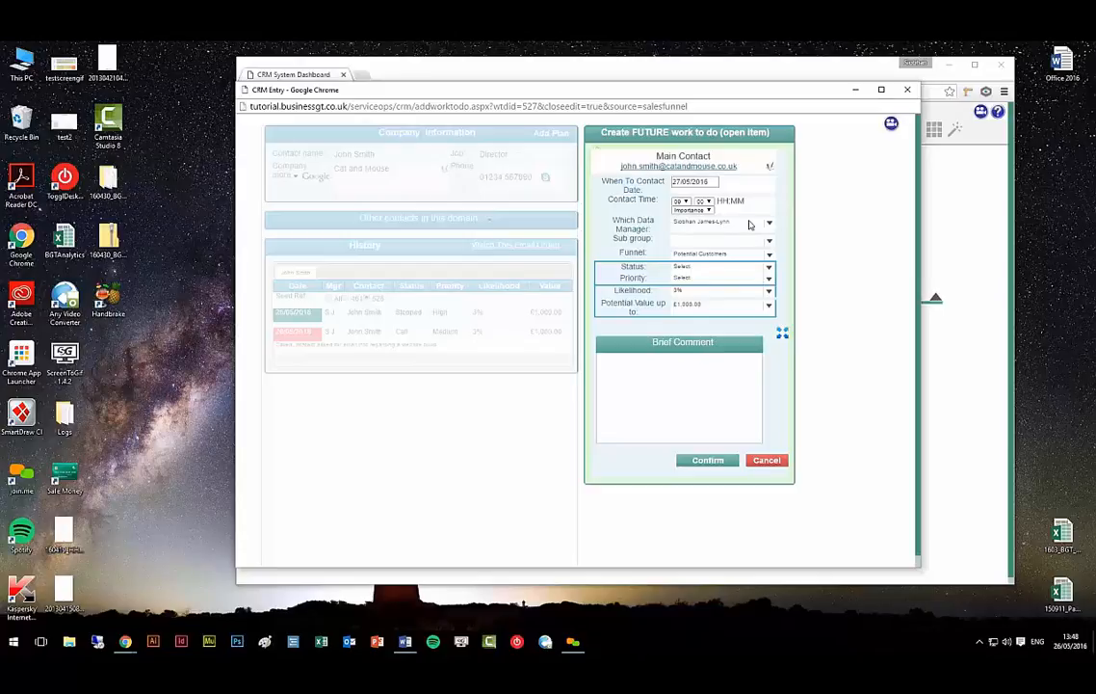
click(748, 224)
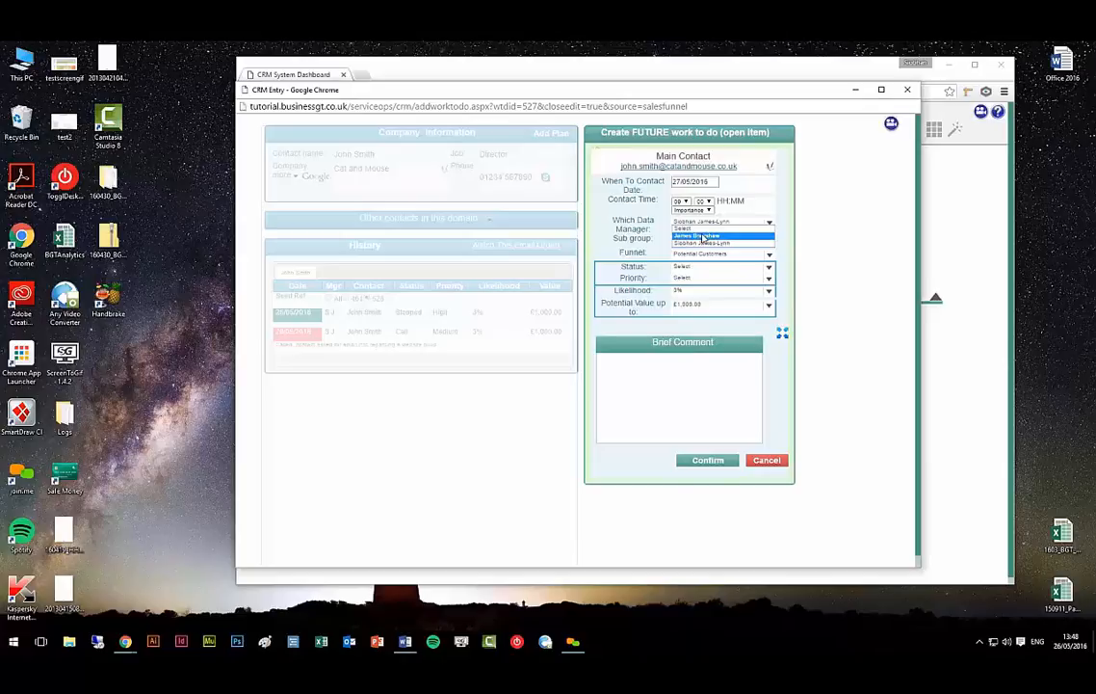
click(702, 236)
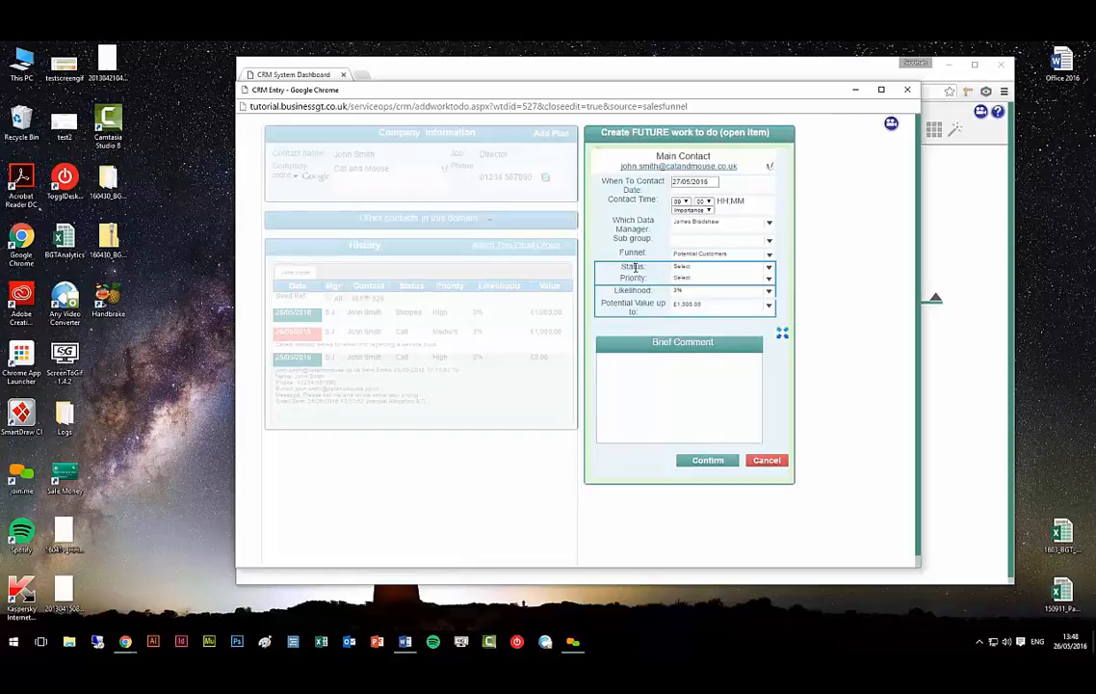
Give the future work Email status, High priority, 10% likelihood and the comment "Looking for a simple website", and confirm it
click(689, 272)
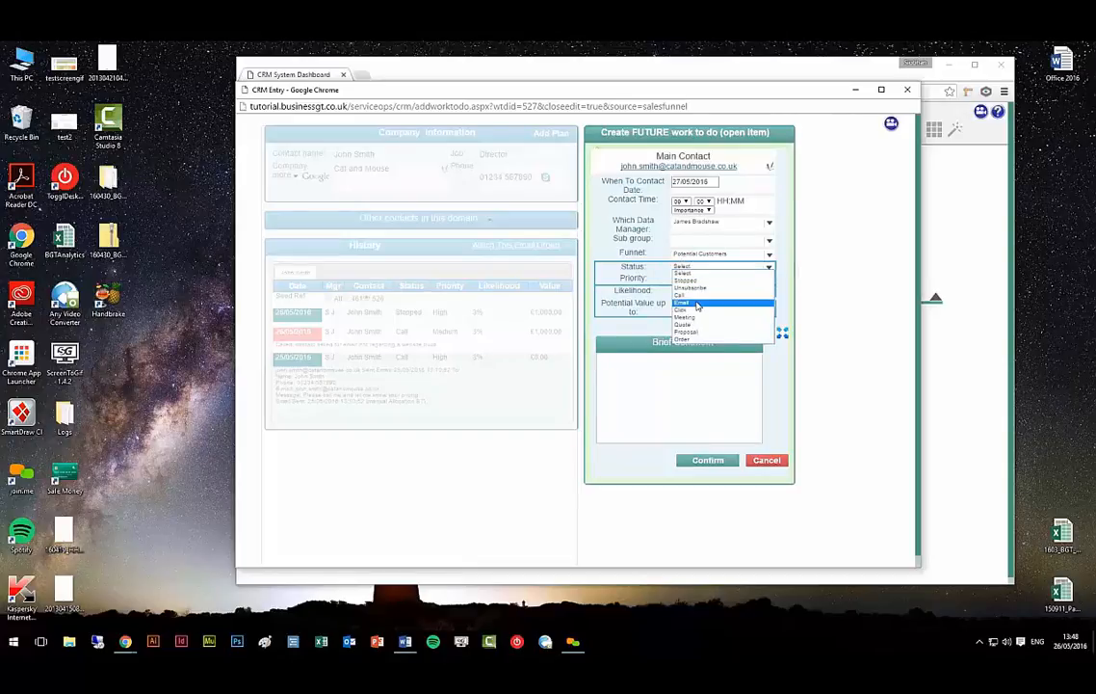
click(699, 305)
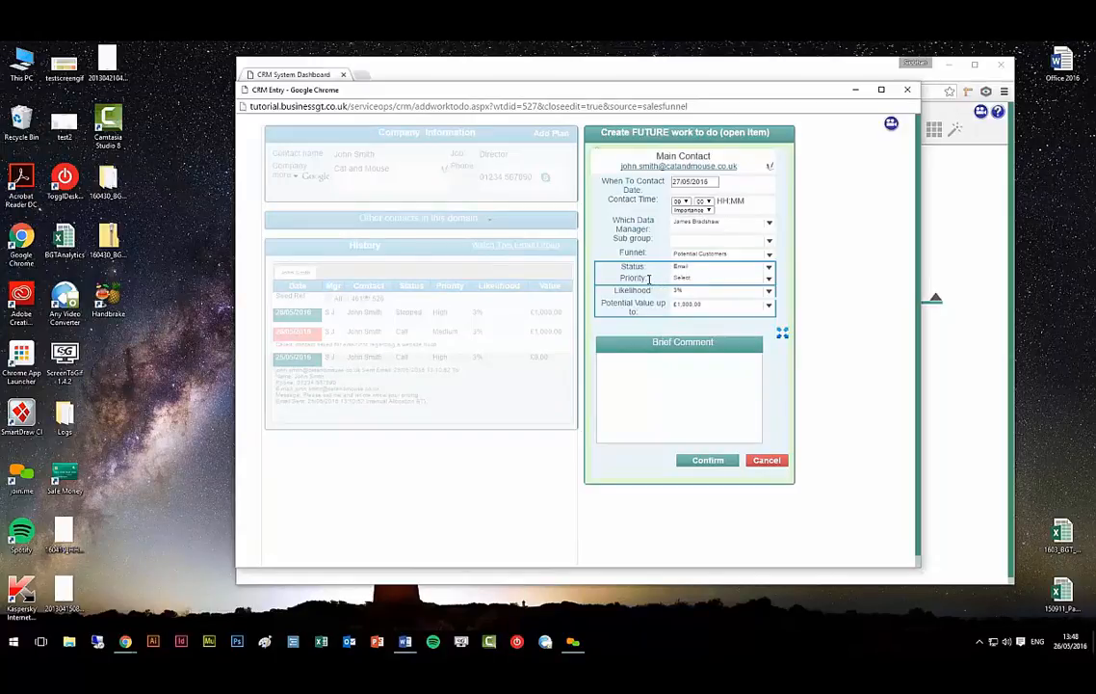
click(697, 278)
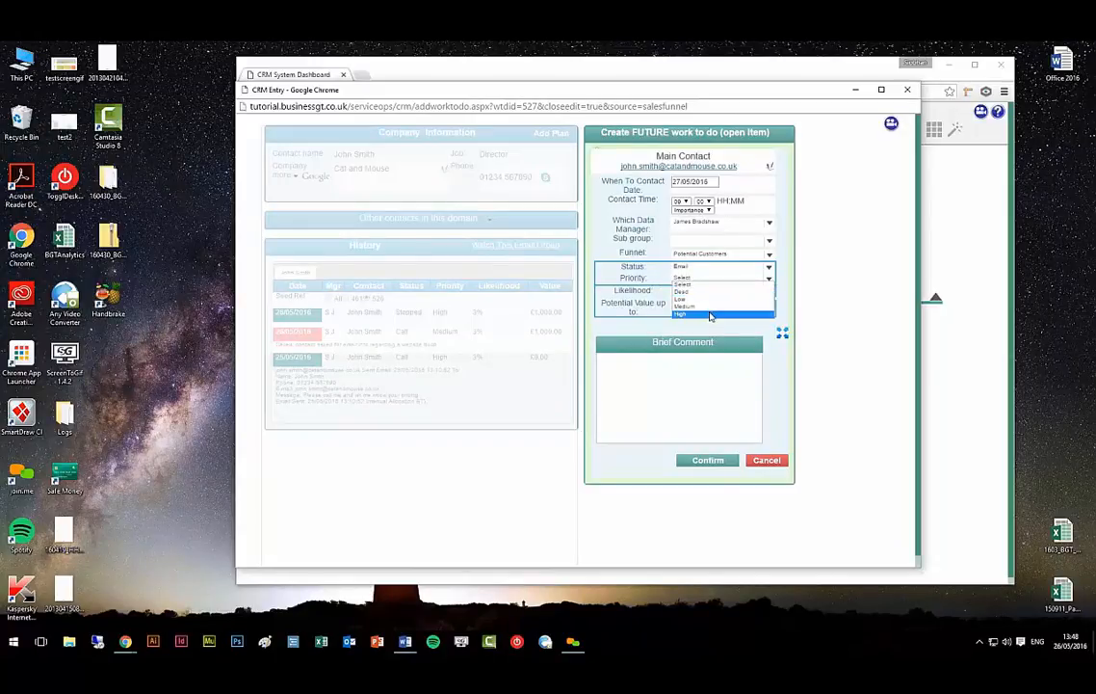
click(709, 315)
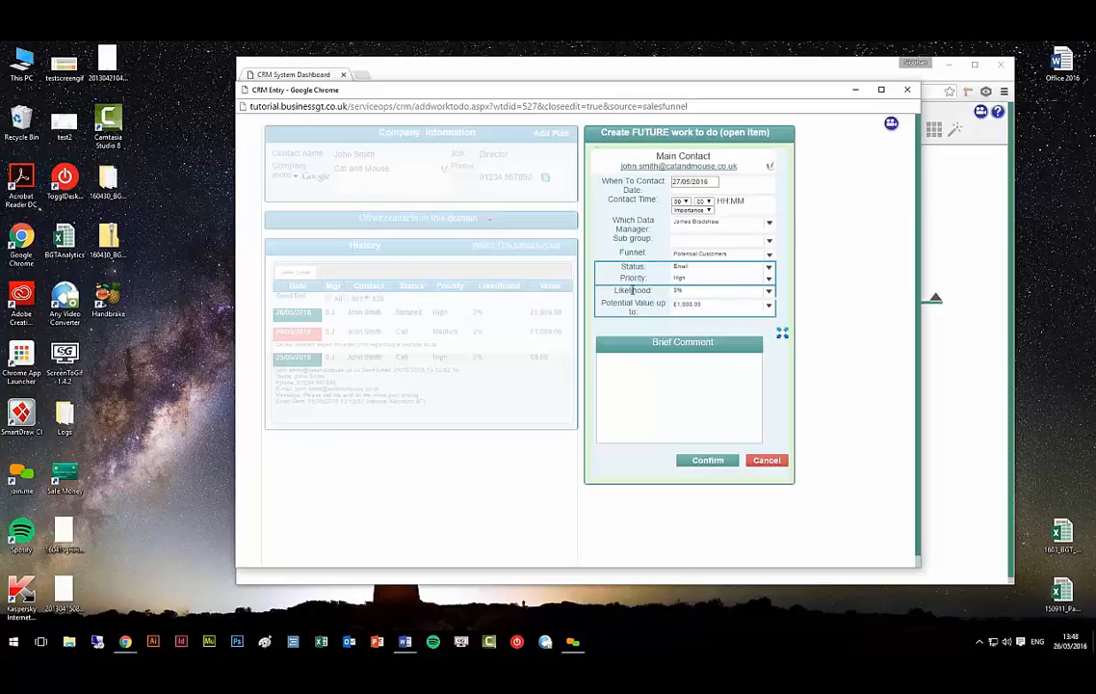
click(691, 291)
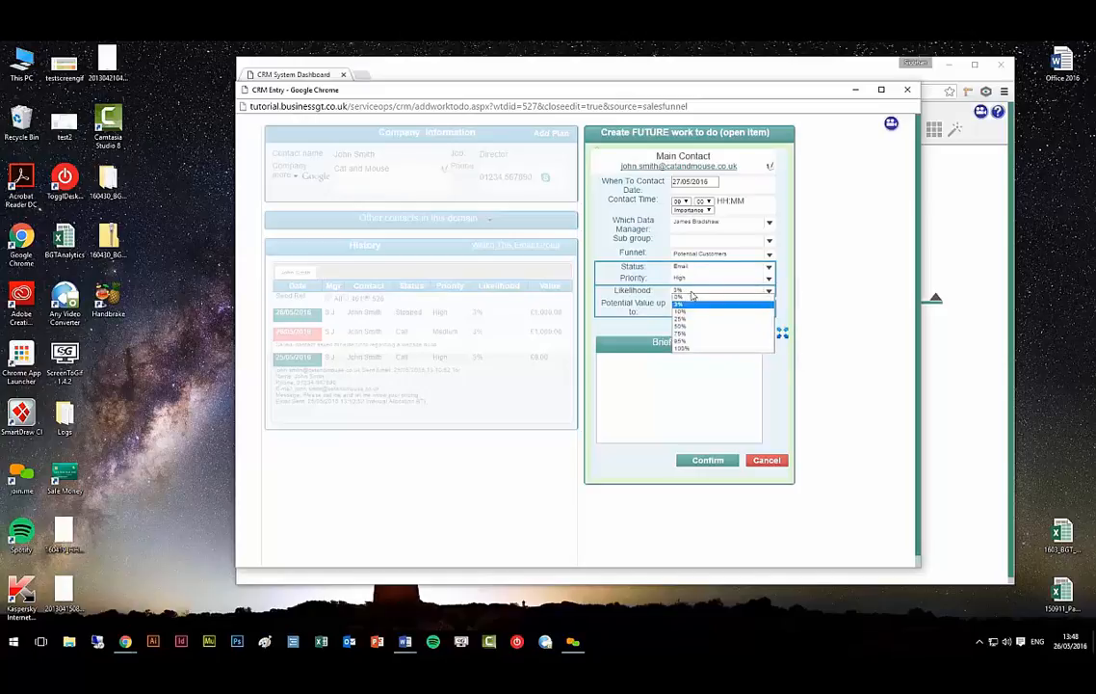
click(698, 313)
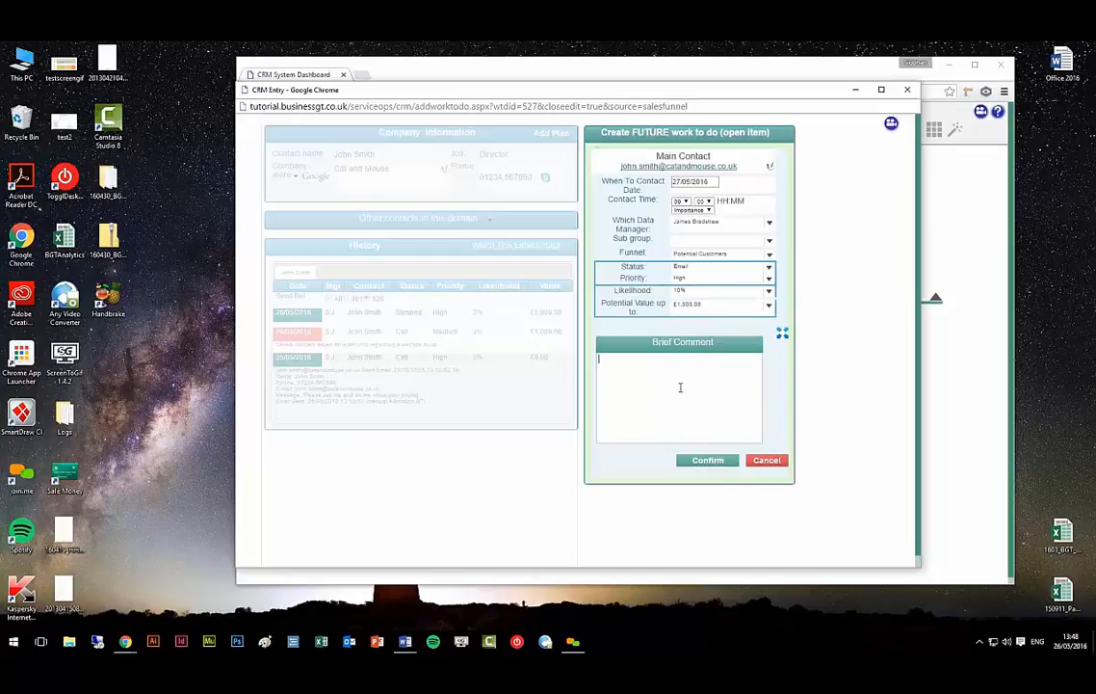
text(ooking for a simple website)
click(708, 460)
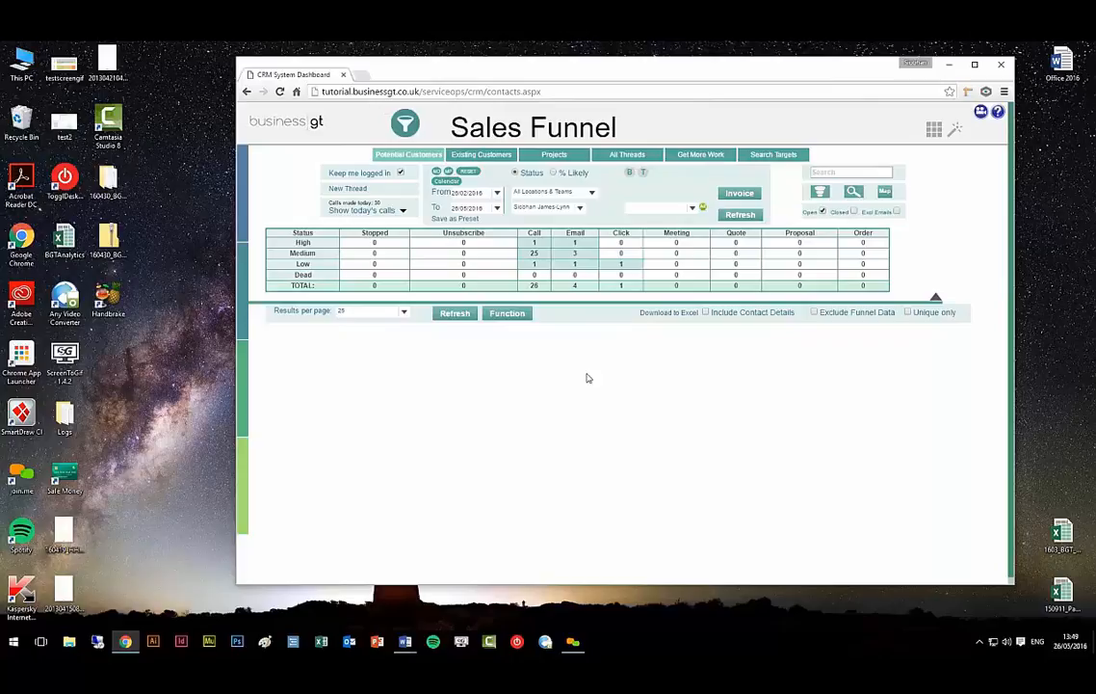
Set the Sales Funnel filters to the data manager assigned the future work and an end date of 27/05/2016
click(542, 207)
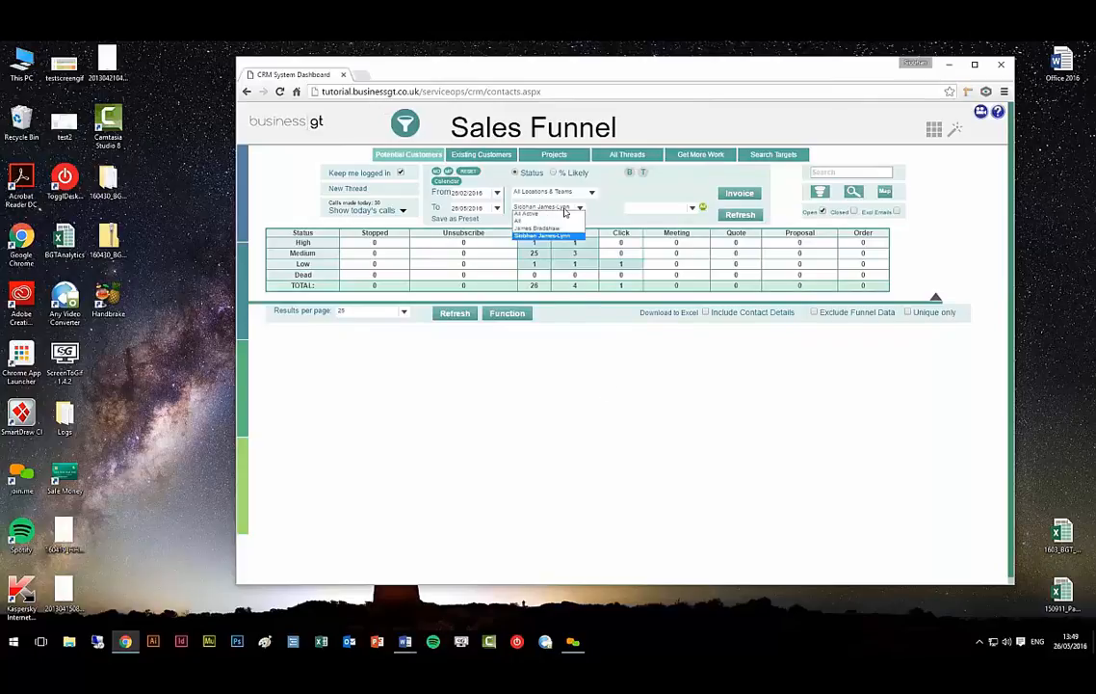
click(547, 229)
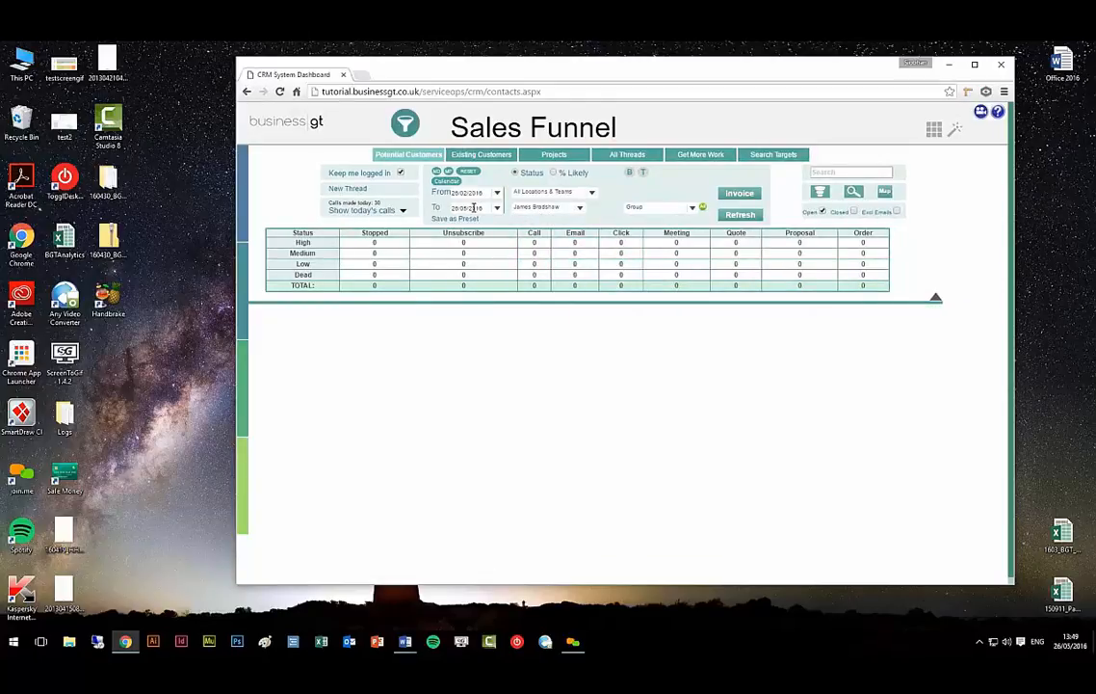
click(476, 208)
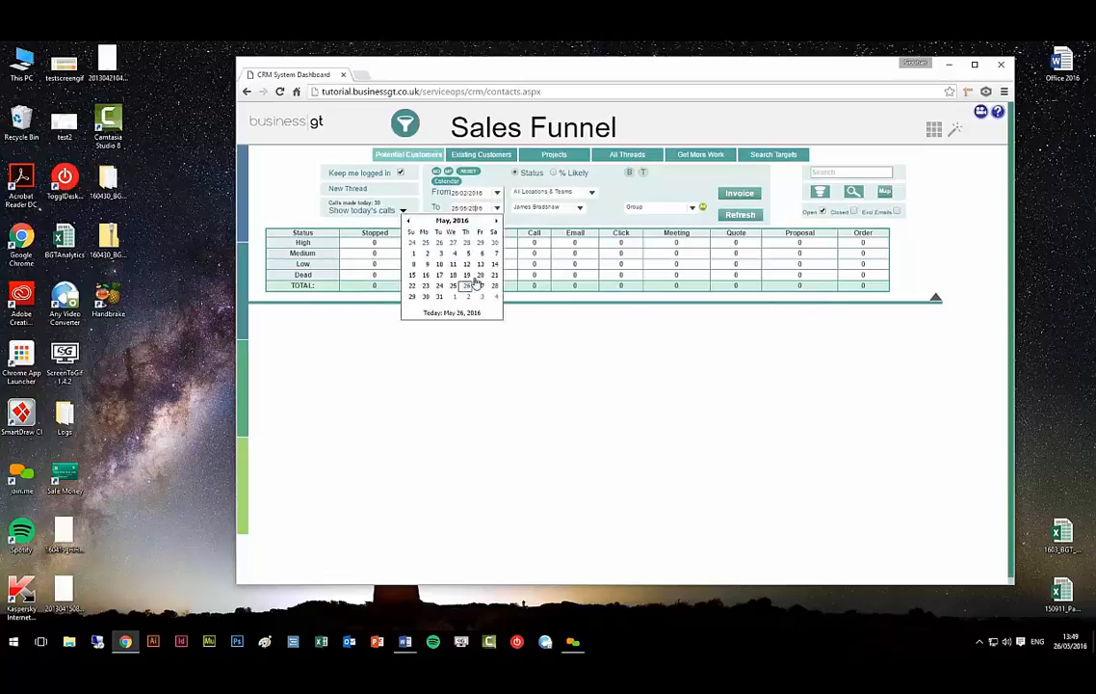
click(424, 254)
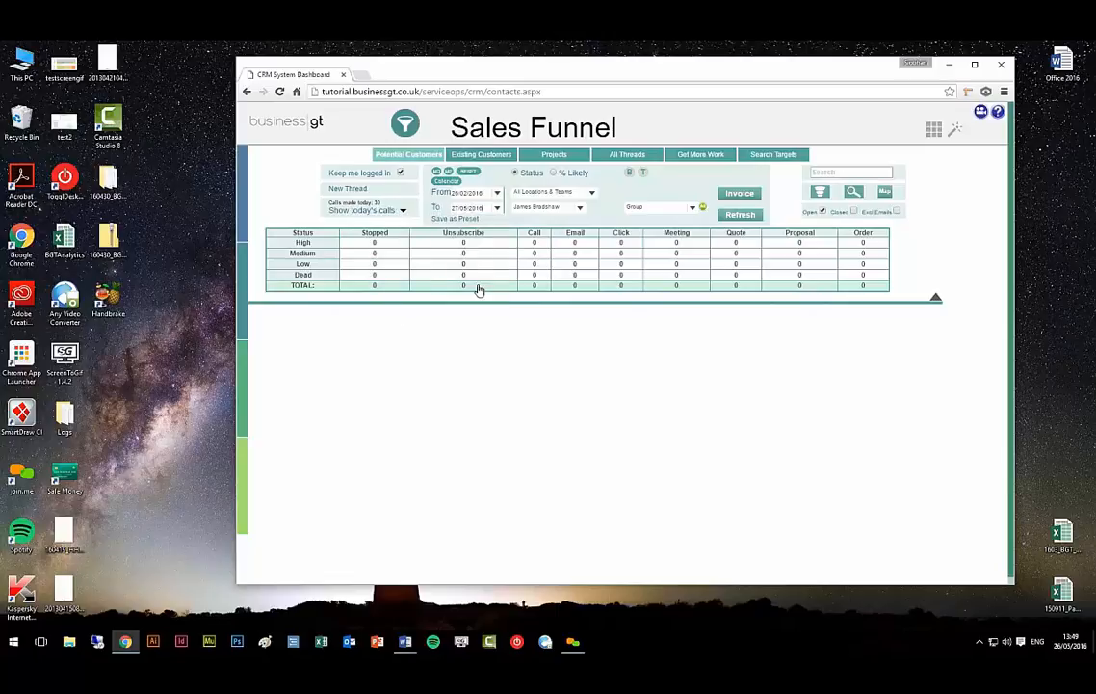
Refresh the funnel to list the High priority Email work, and view the Cat and Mouse call entry without saving changes
click(740, 215)
click(575, 245)
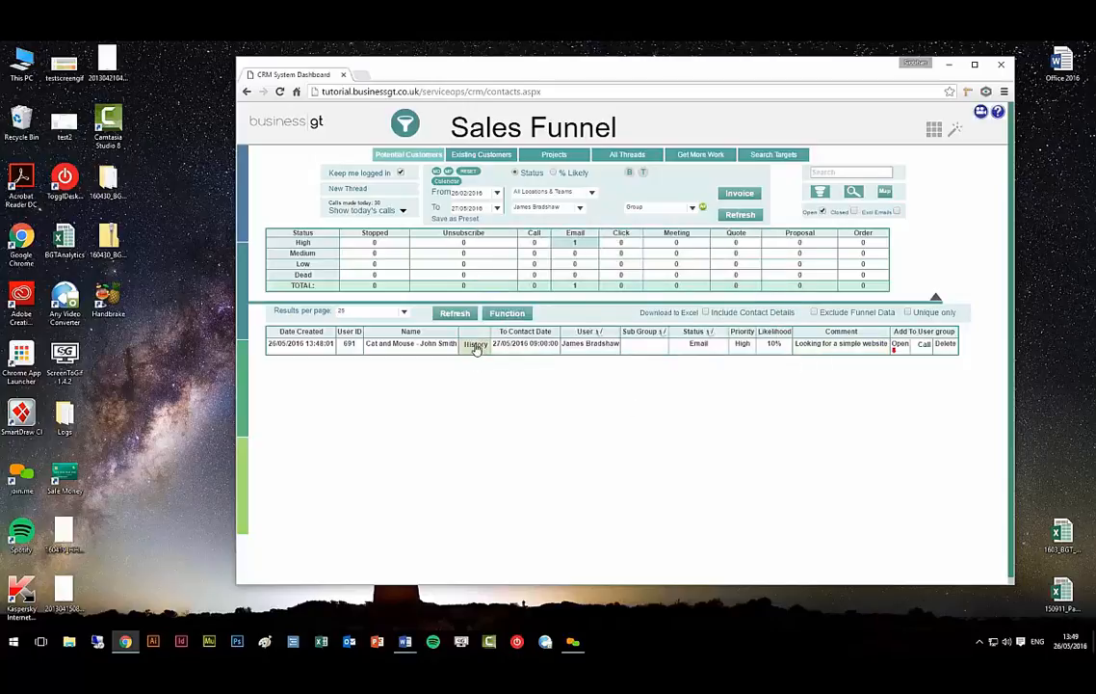
mouse_move(475, 349)
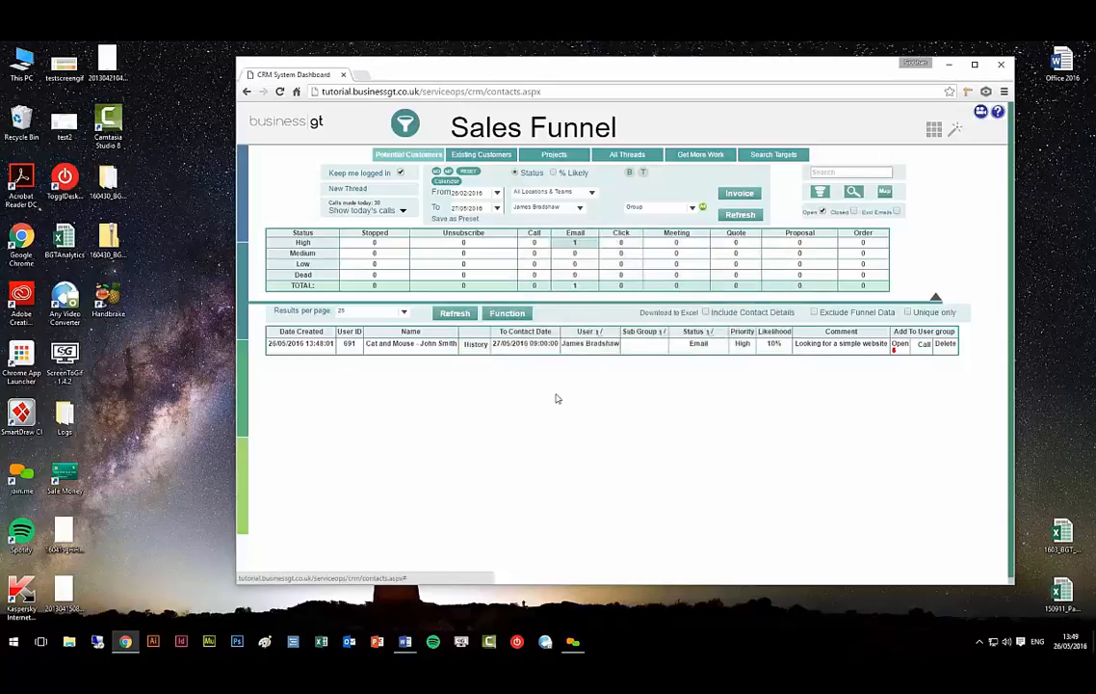
click(924, 345)
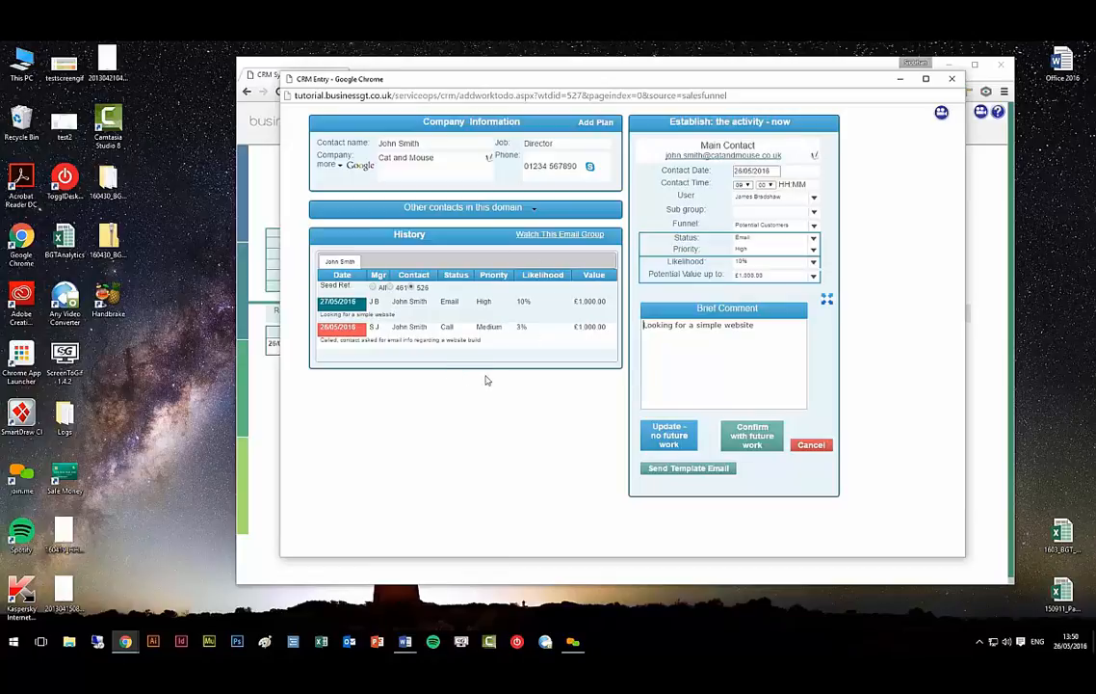
click(811, 445)
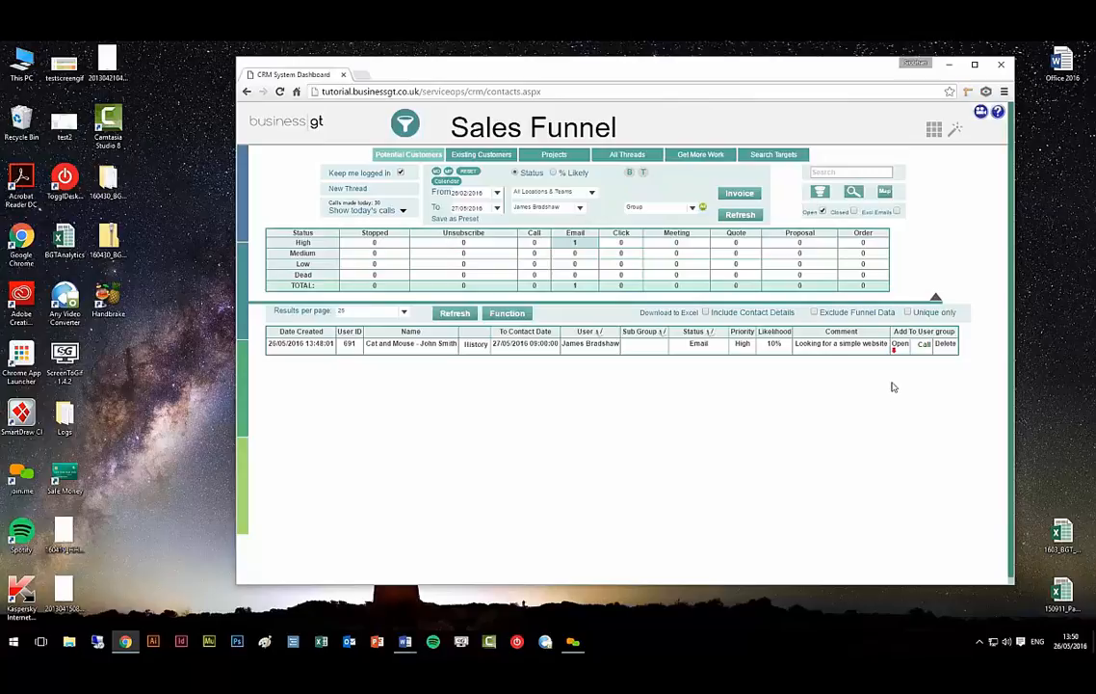
Switch to the Calendar and open the call entry of the 16:00 Software Dance appointment on 25 May 2016
click(933, 130)
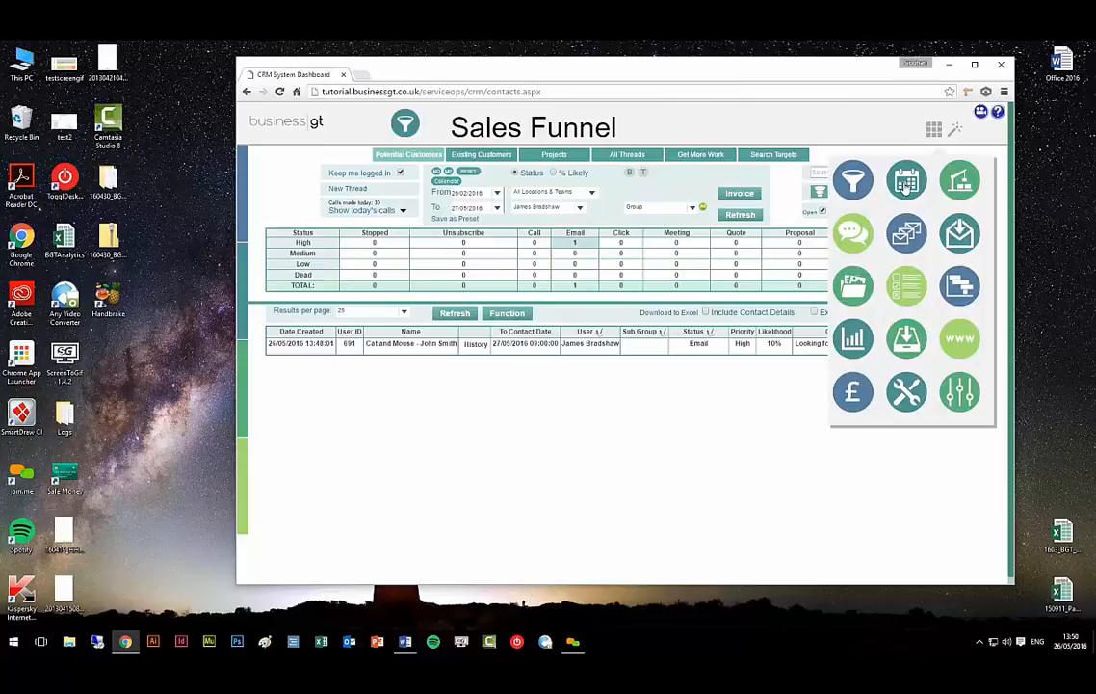
click(905, 183)
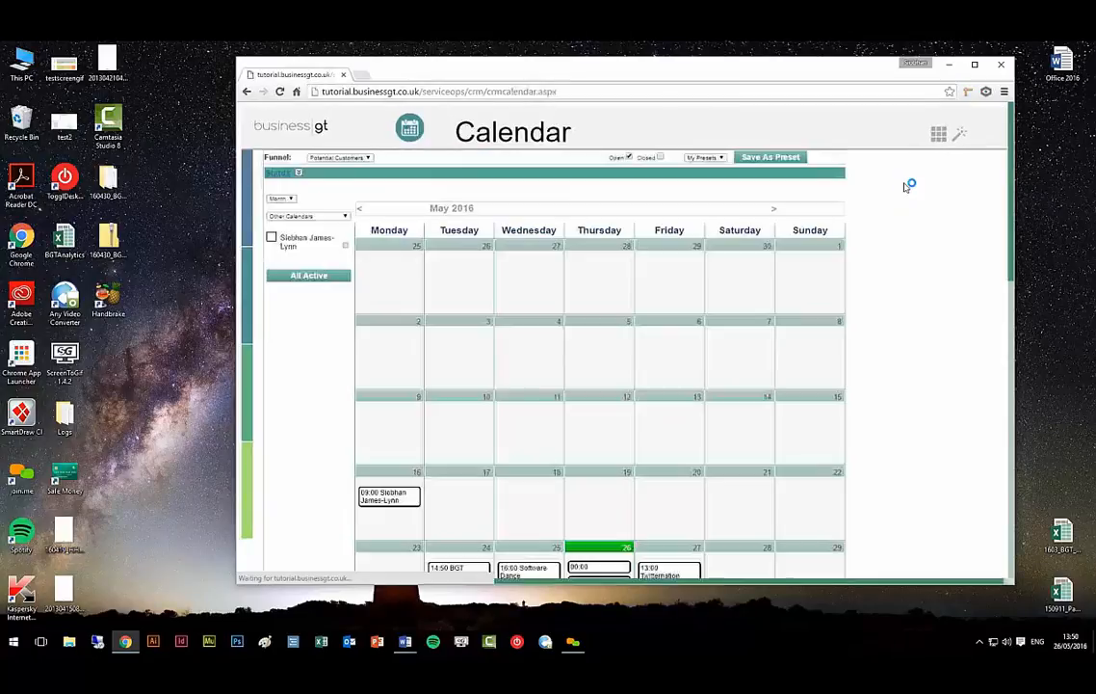
scroll(1009, 224, down, 2)
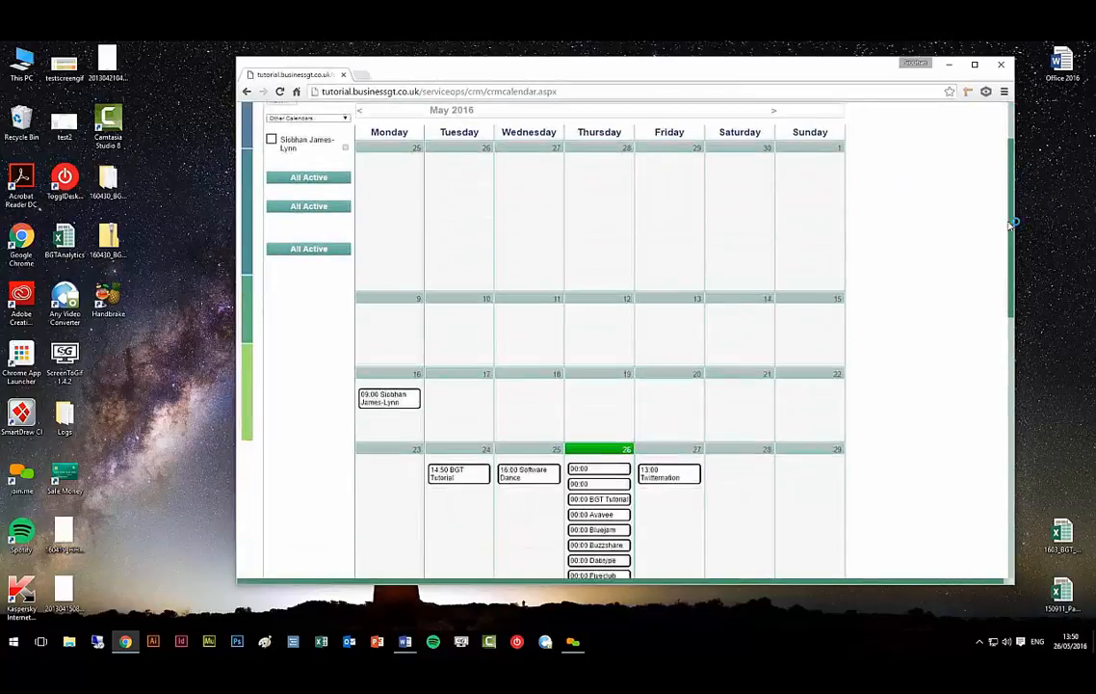
scroll(1009, 223, down, 2)
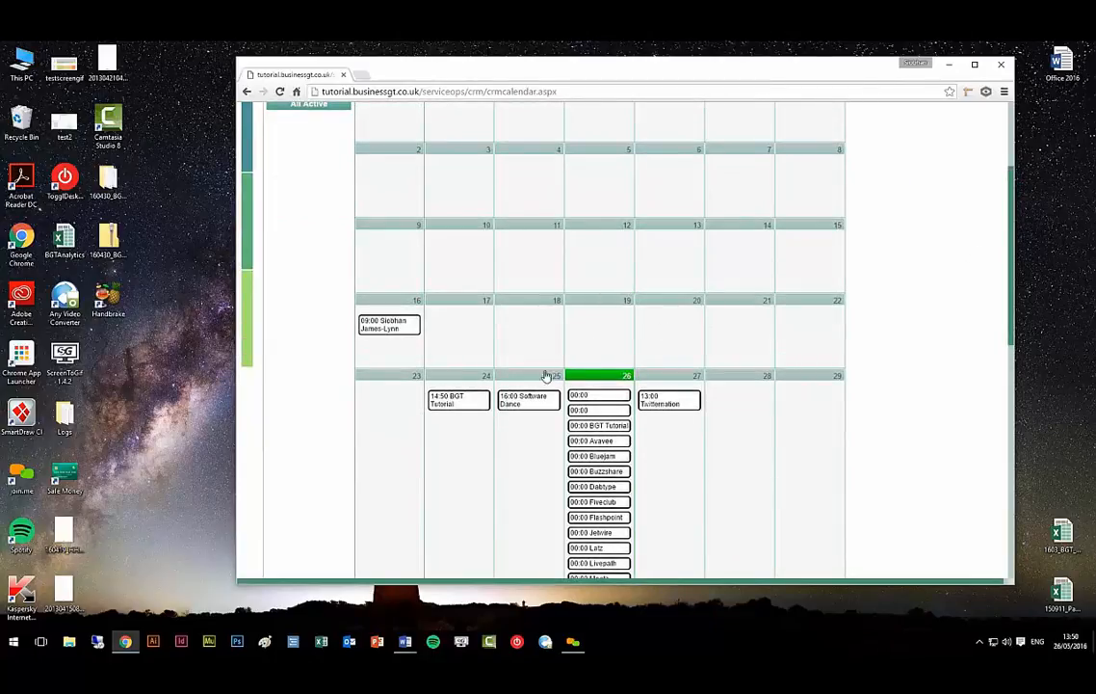
mouse_move(527, 405)
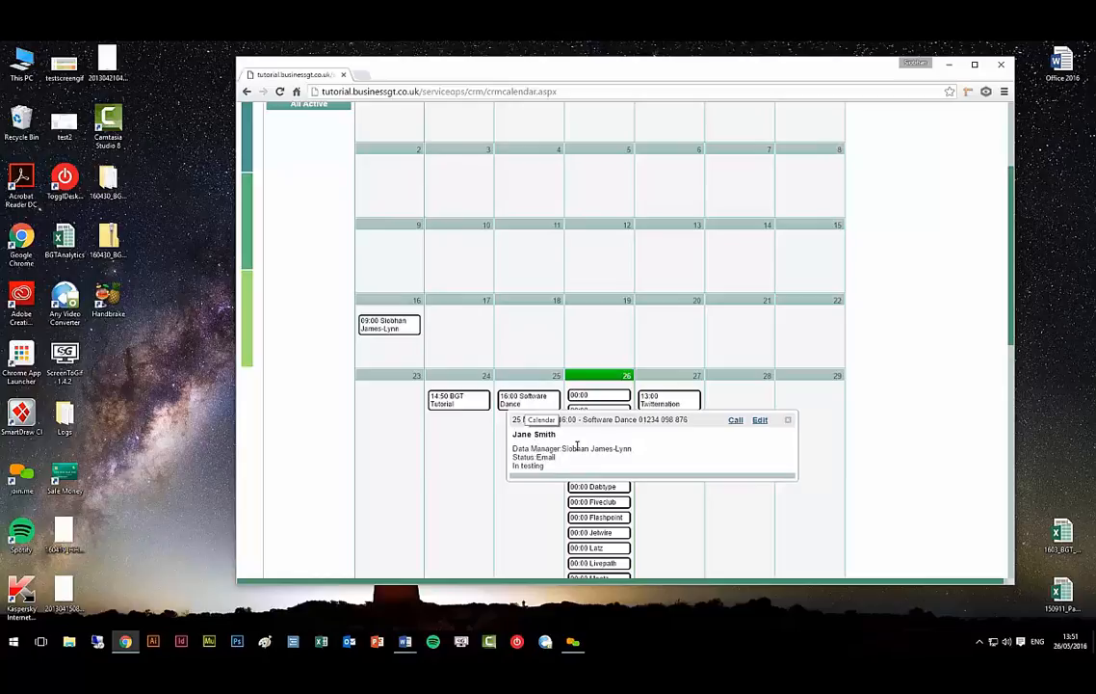
click(736, 420)
drag(575, 56, 761, 96)
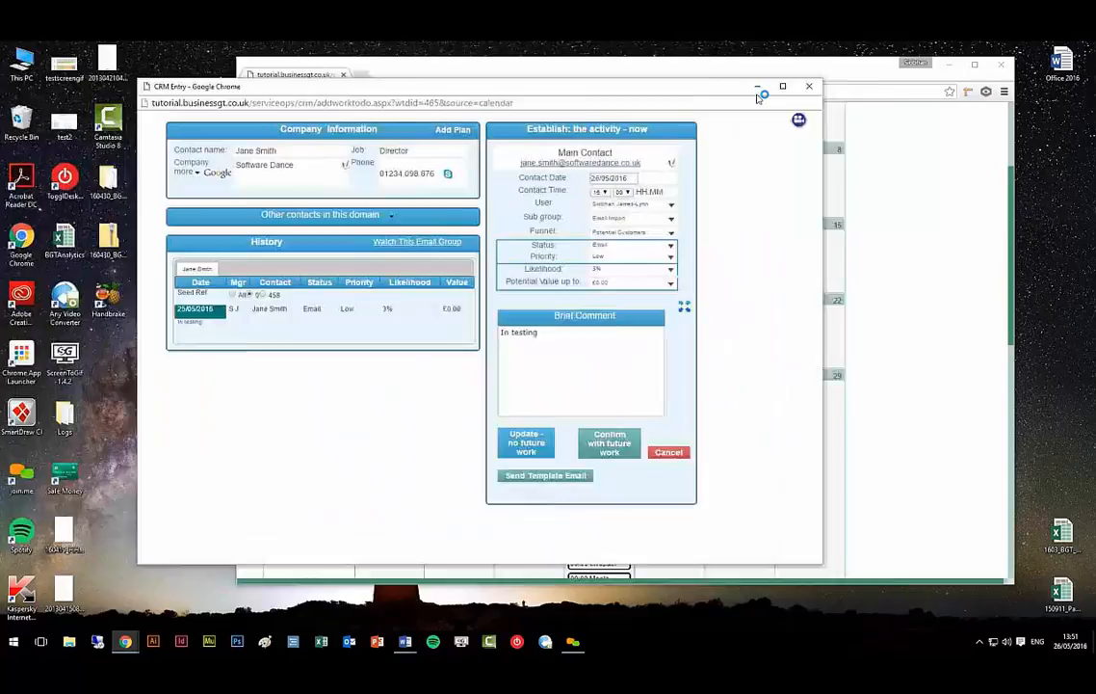